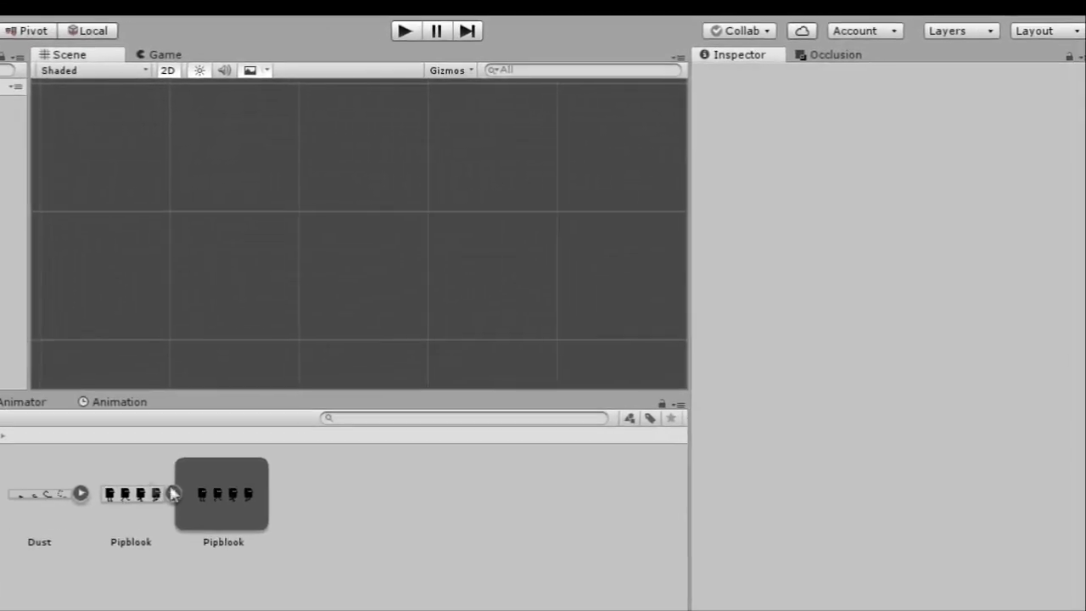
- Import the Pipblook texture as Multiple sprites with Point filtering and no compression, and apply
{"action": "left_click", "coordinate": [144, 494]}
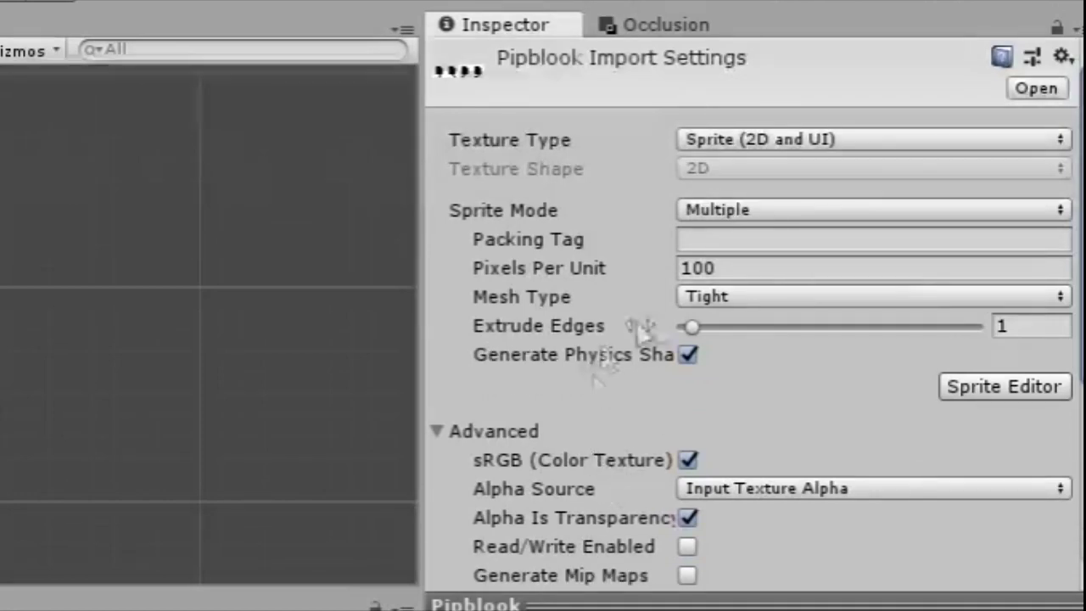
{"action": "scroll", "coordinate": [635, 327], "scroll_direction": "down", "scroll_amount": 10}
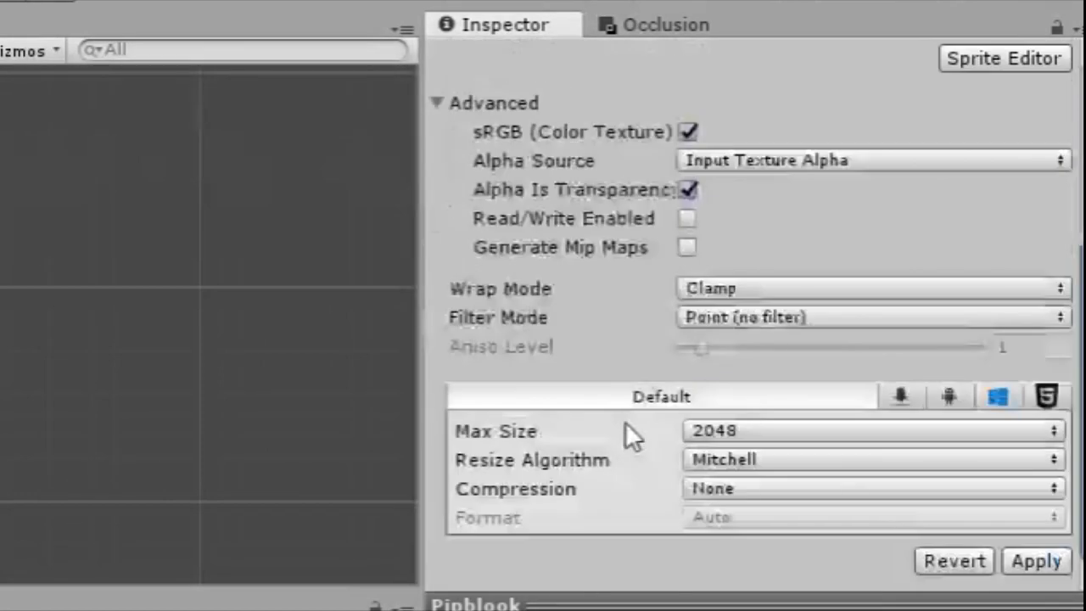
{"action": "left_click", "coordinate": [1036, 561]}
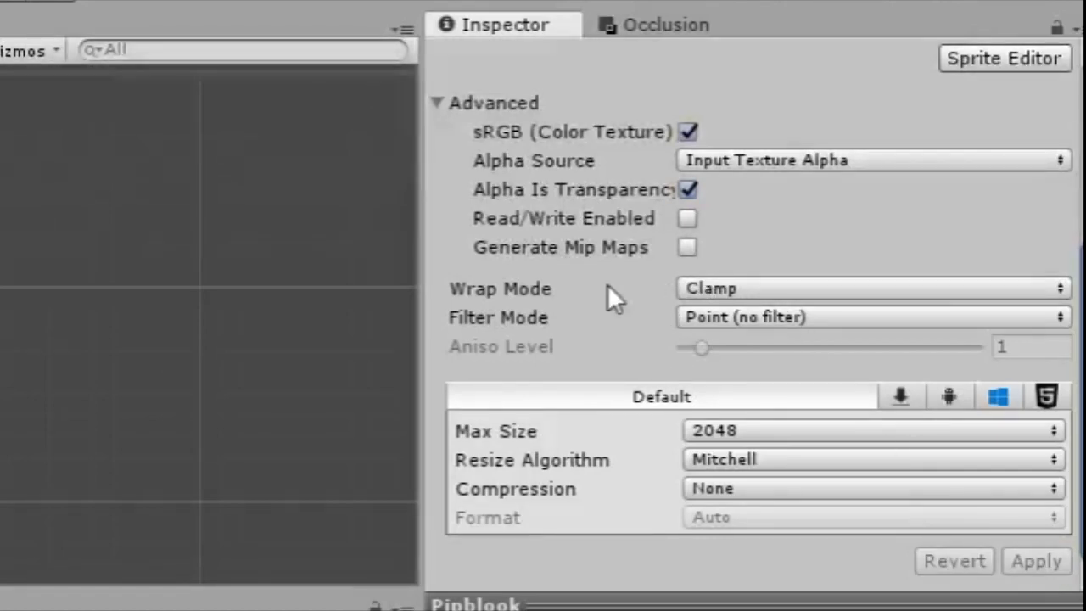
{"action": "scroll", "coordinate": [634, 351], "scroll_direction": "up", "scroll_amount": 5}
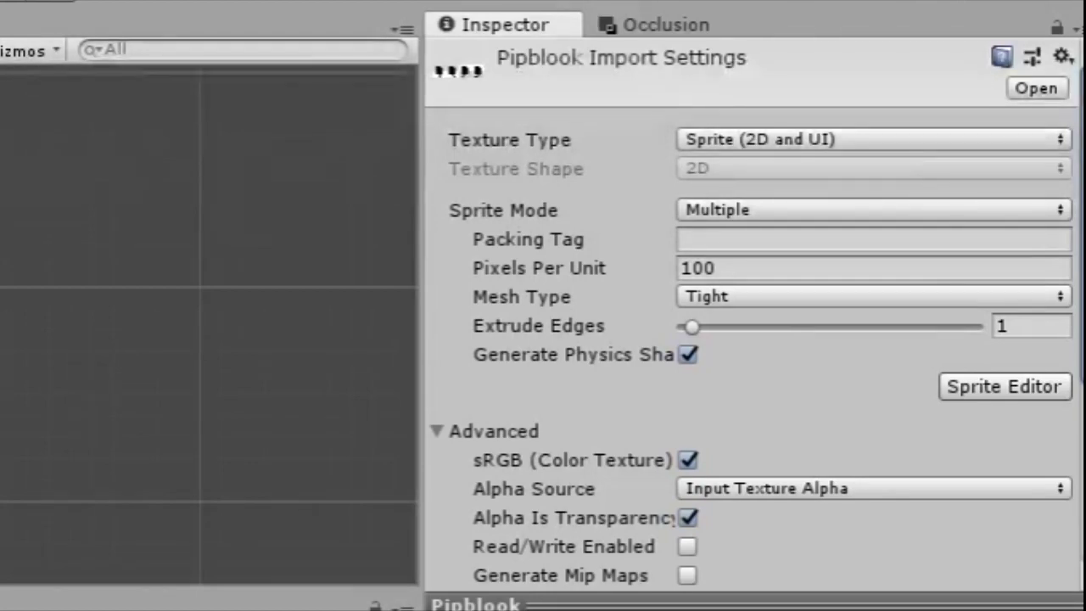
- In the Sprite Editor, outline the first three character frames of the Pipblook sheet
{"action": "left_click", "coordinate": [1027, 389]}
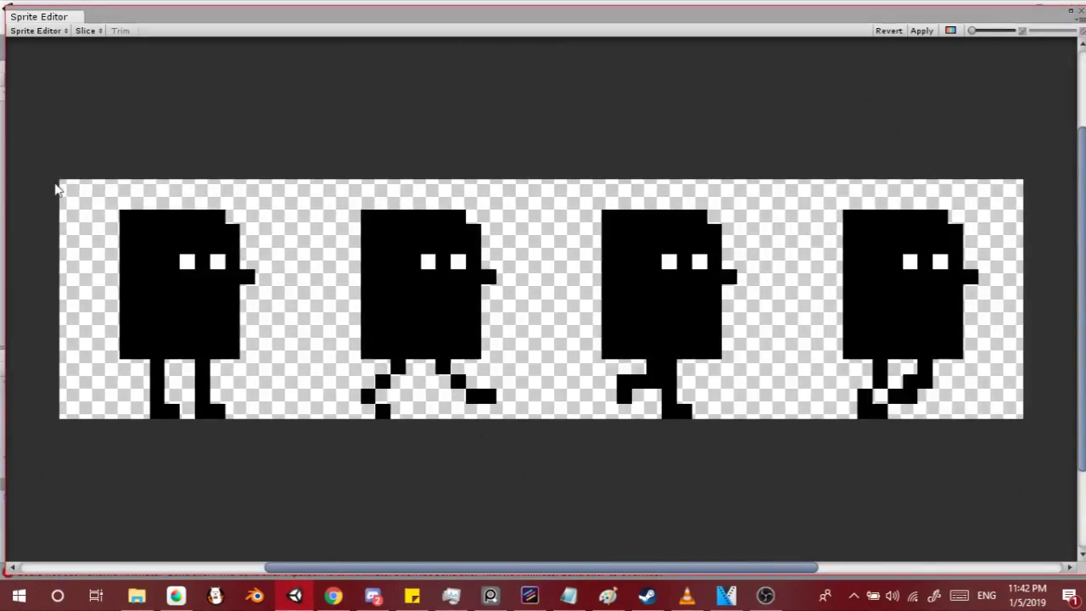
{"action": "left_click_drag", "start_coordinate": [61, 183], "coordinate": [295, 422]}
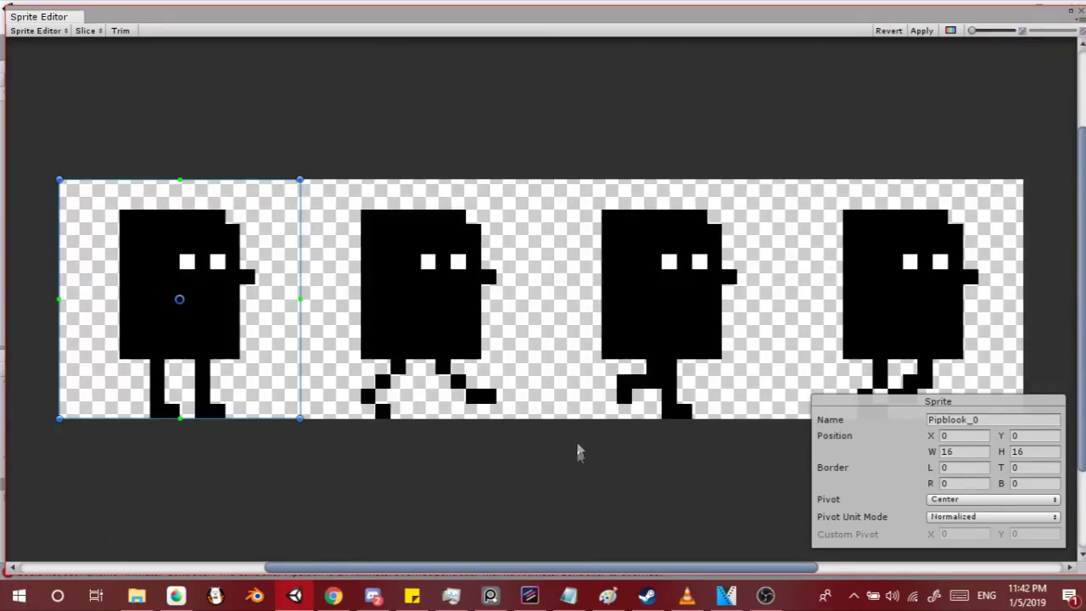
{"action": "left_click_drag", "start_coordinate": [542, 418], "coordinate": [299, 180]}
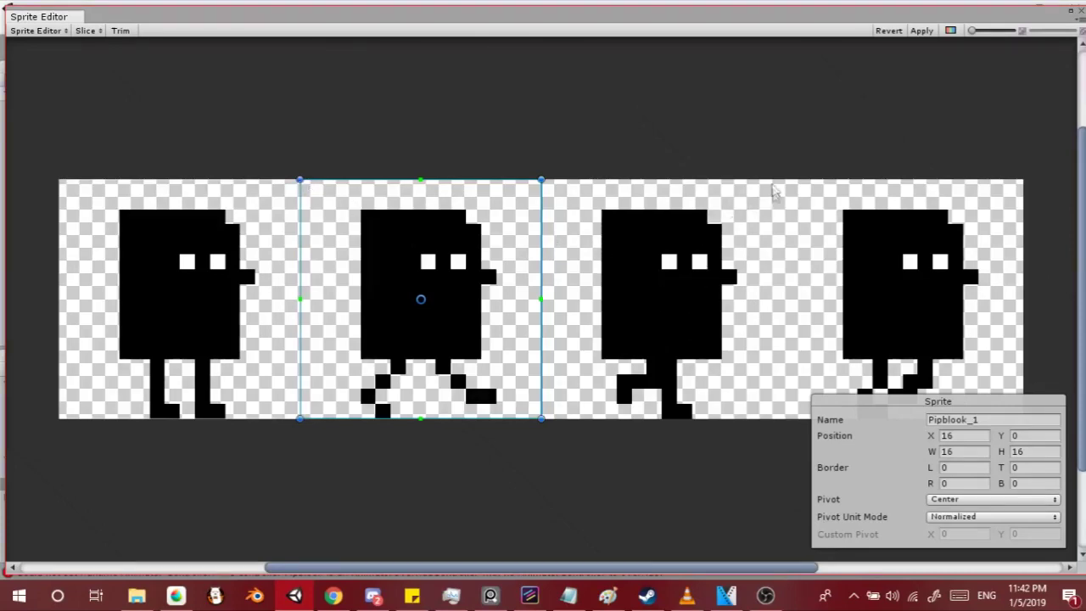
{"action": "left_click_drag", "start_coordinate": [768, 180], "coordinate": [552, 427]}
- Adjust the third frame to X 32 and 16 pixels wide, then outline the fourth frame
{"action": "left_click", "coordinate": [552, 427]}
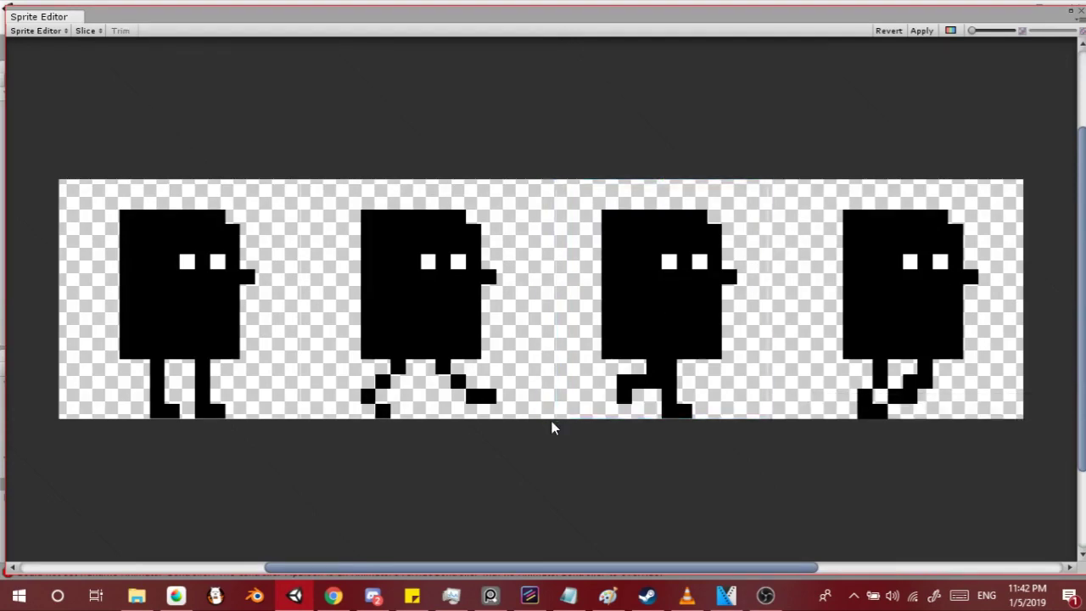
{"action": "left_click", "coordinate": [558, 307]}
{"action": "left_click", "coordinate": [523, 294]}
{"action": "left_click", "coordinate": [594, 269]}
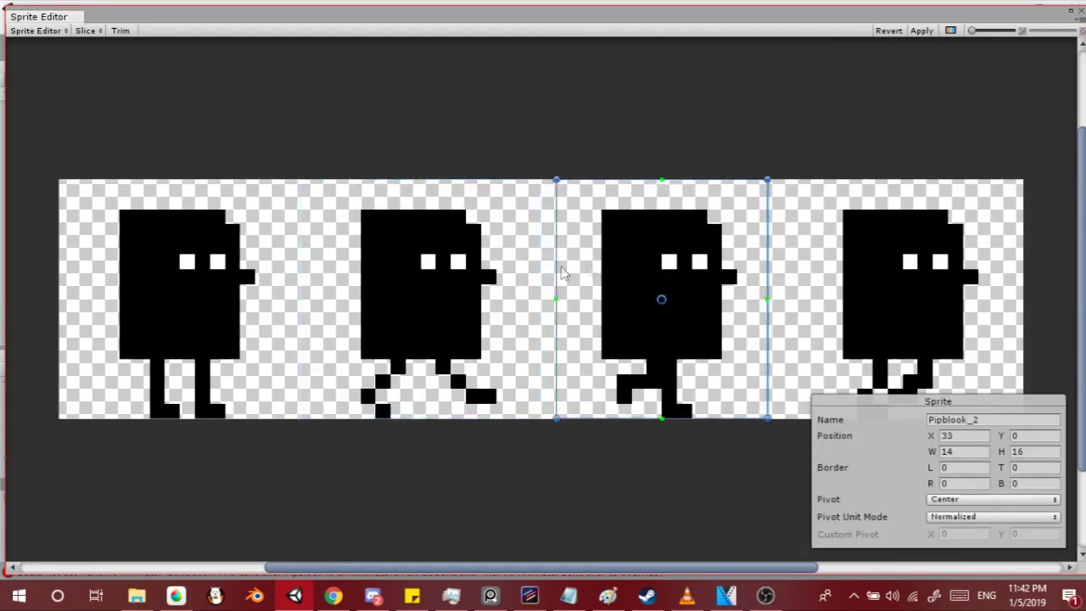
{"action": "left_click_drag", "start_coordinate": [555, 265], "coordinate": [547, 264]}
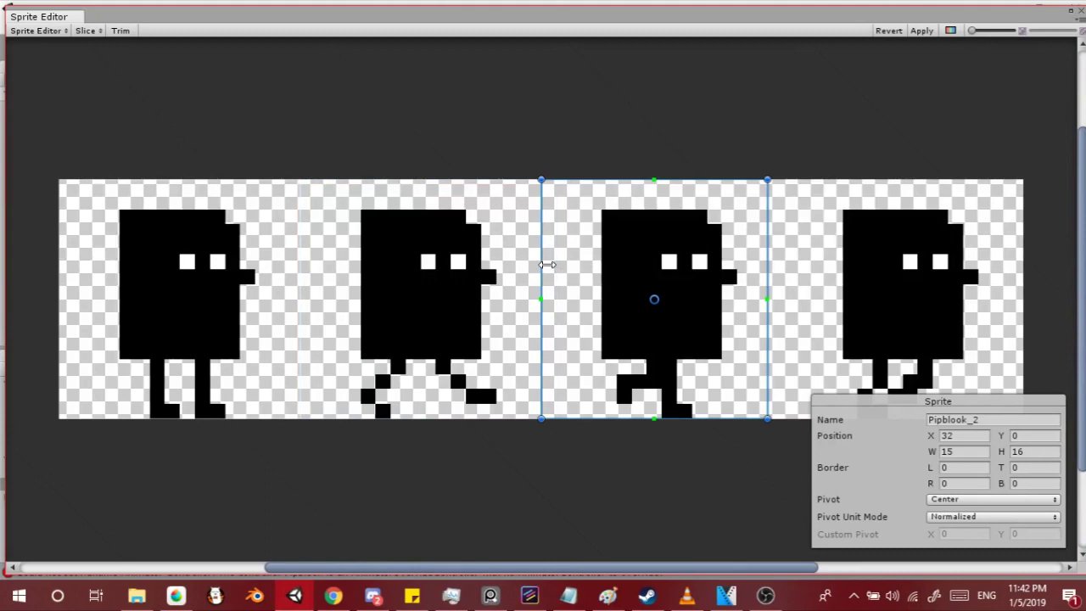
{"action": "left_click", "coordinate": [772, 263]}
{"action": "left_click", "coordinate": [763, 261]}
{"action": "left_click_drag", "start_coordinate": [769, 247], "coordinate": [777, 246]}
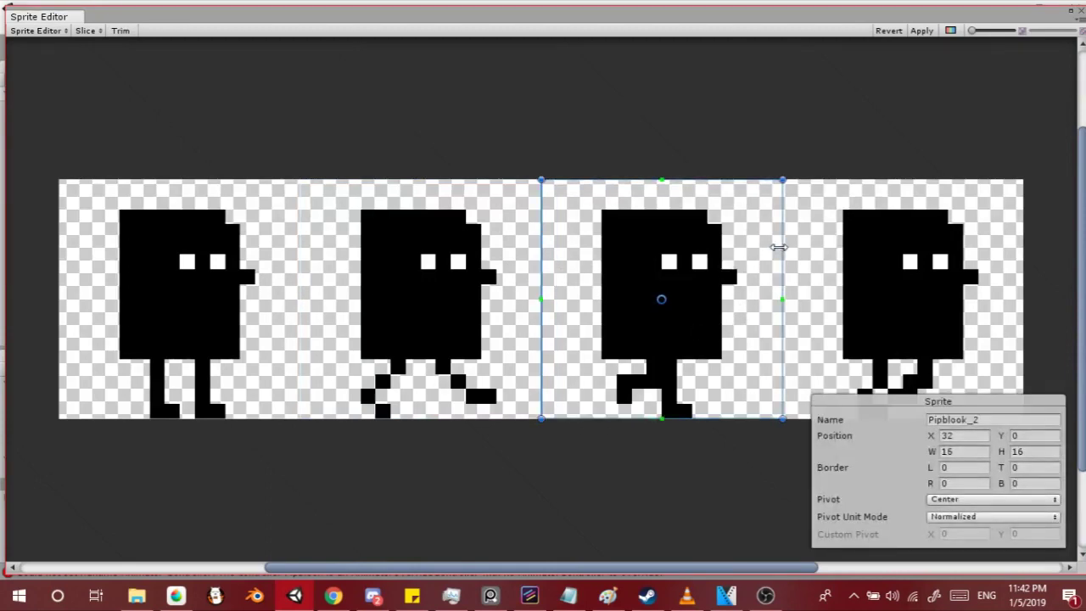
{"action": "left_click", "coordinate": [1025, 182]}
{"action": "left_click_drag", "start_coordinate": [1025, 185], "coordinate": [781, 438]}
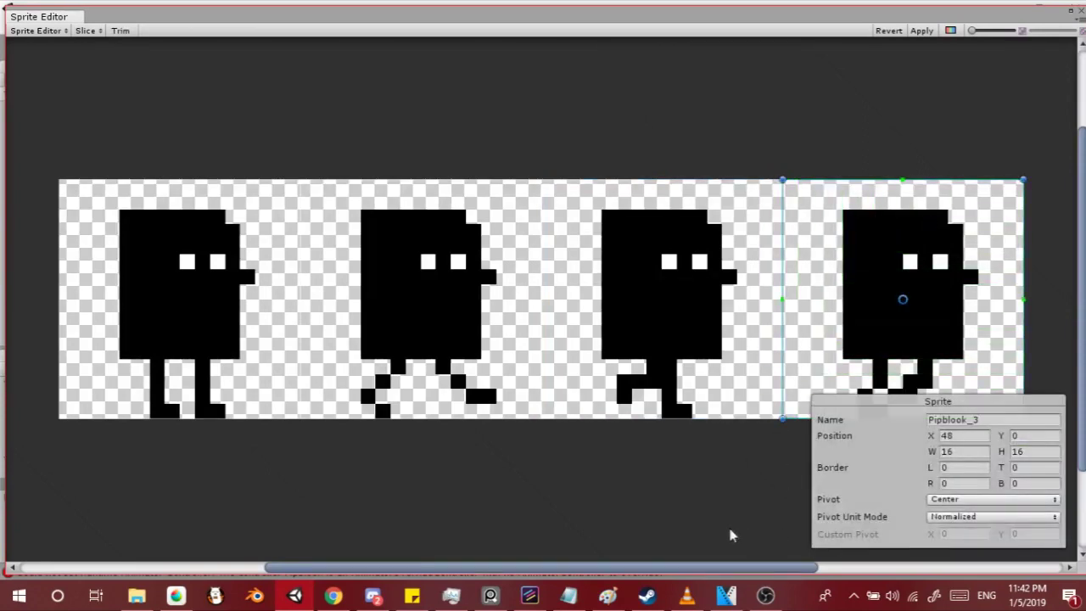
{"action": "left_click", "coordinate": [194, 339]}
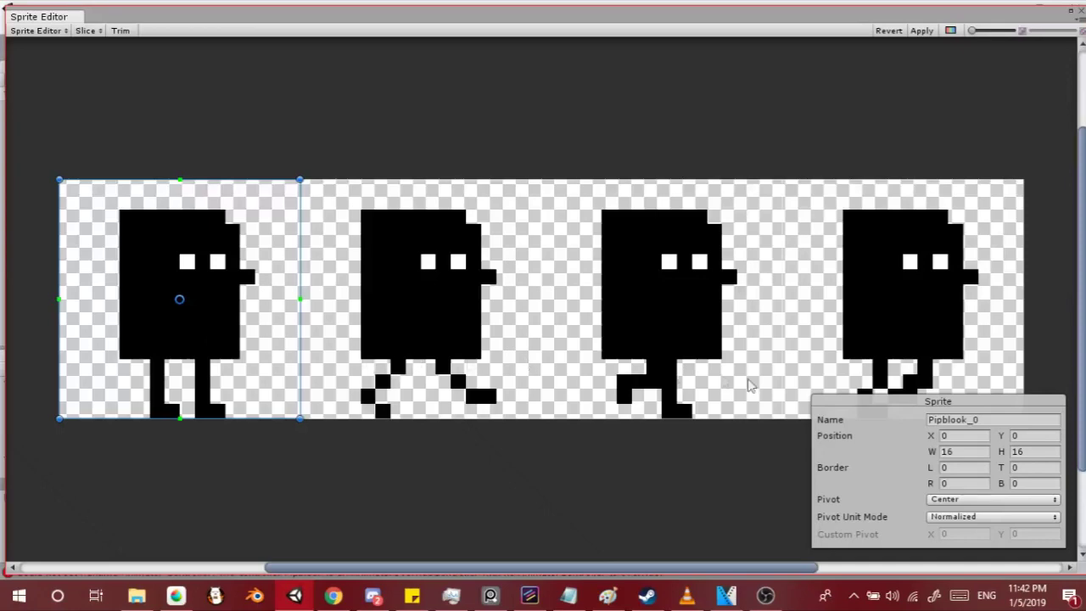
- Name the first frame Pipblook_Idle and rename the other three as Pipblook_Run frames
{"action": "left_click", "coordinate": [1005, 418]}
{"action": "left_click", "coordinate": [994, 421]}
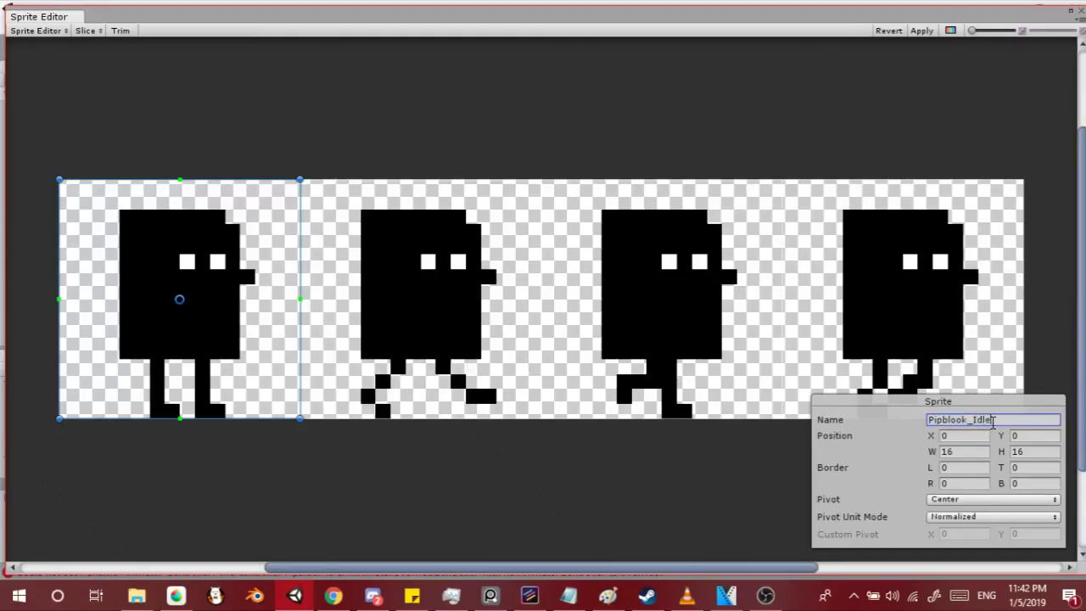
{"action": "type", "text": "Idle"}
{"action": "left_click", "coordinate": [381, 234]}
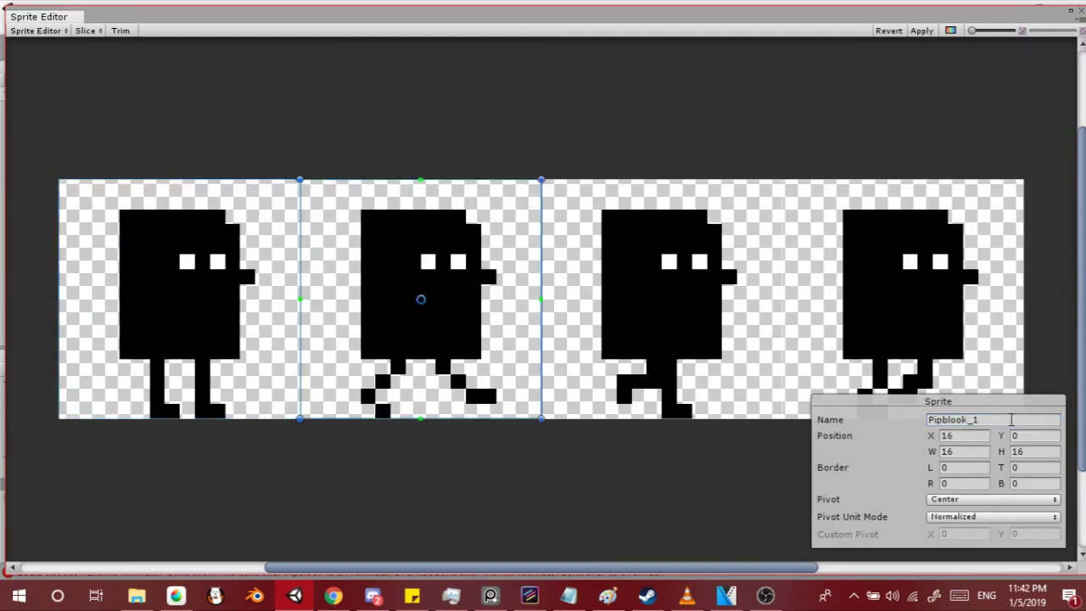
{"action": "left_click", "coordinate": [1013, 419]}
{"action": "left_click", "coordinate": [1015, 420]}
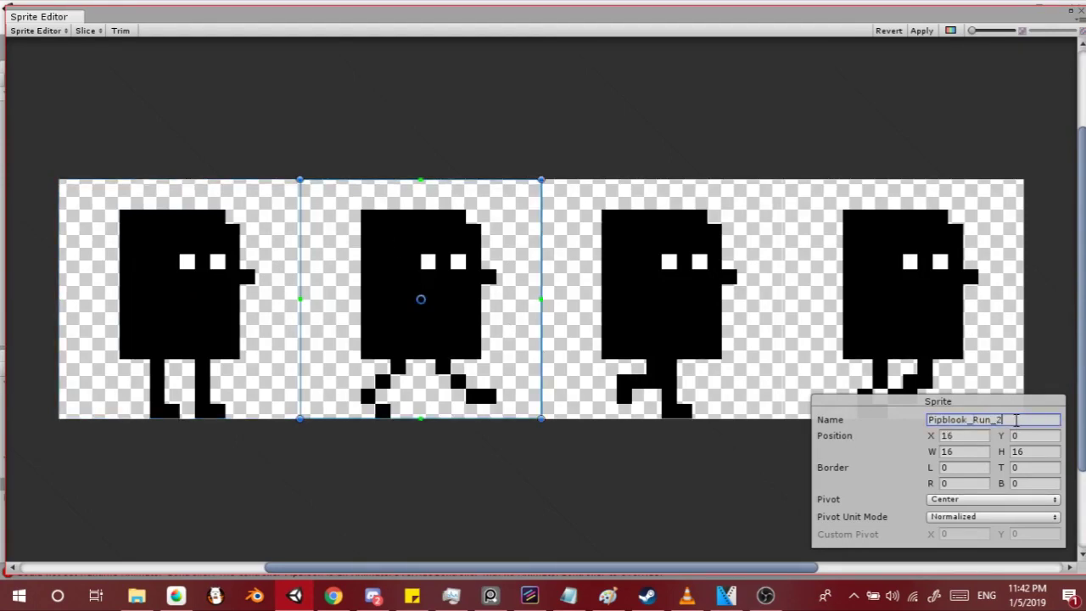
{"action": "left_click", "coordinate": [618, 269]}
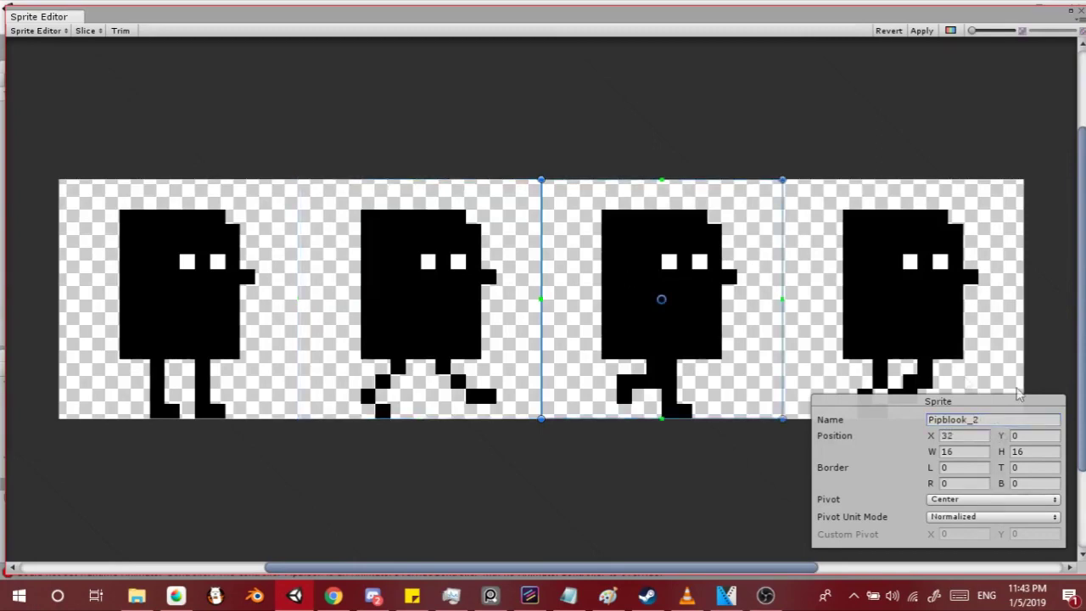
{"action": "left_click", "coordinate": [1007, 419]}
{"action": "left_click", "coordinate": [1007, 419]}
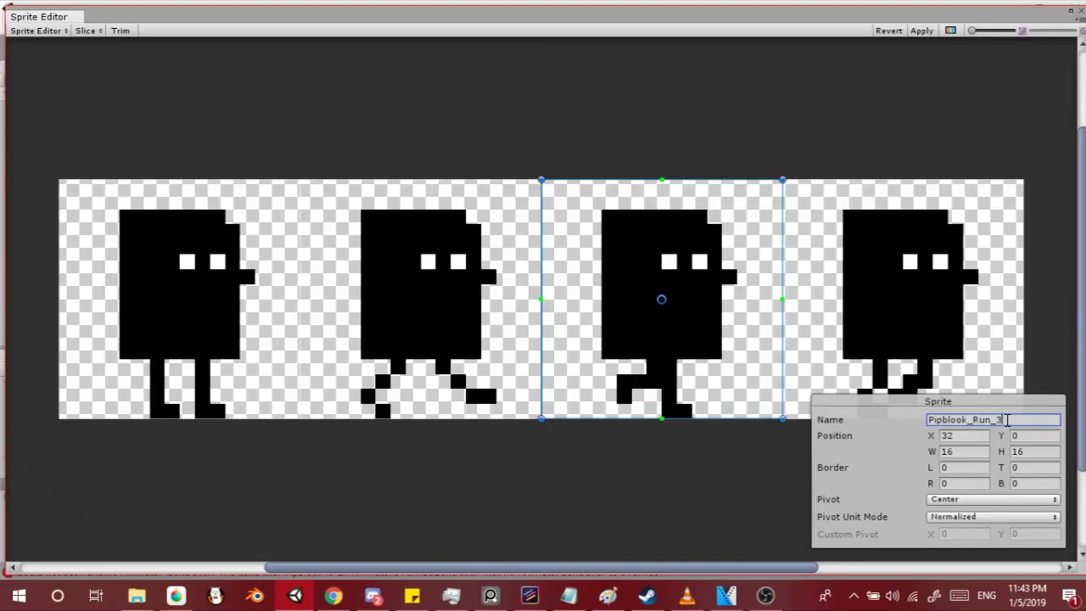
{"action": "left_click", "coordinate": [892, 328]}
{"action": "left_click", "coordinate": [990, 419]}
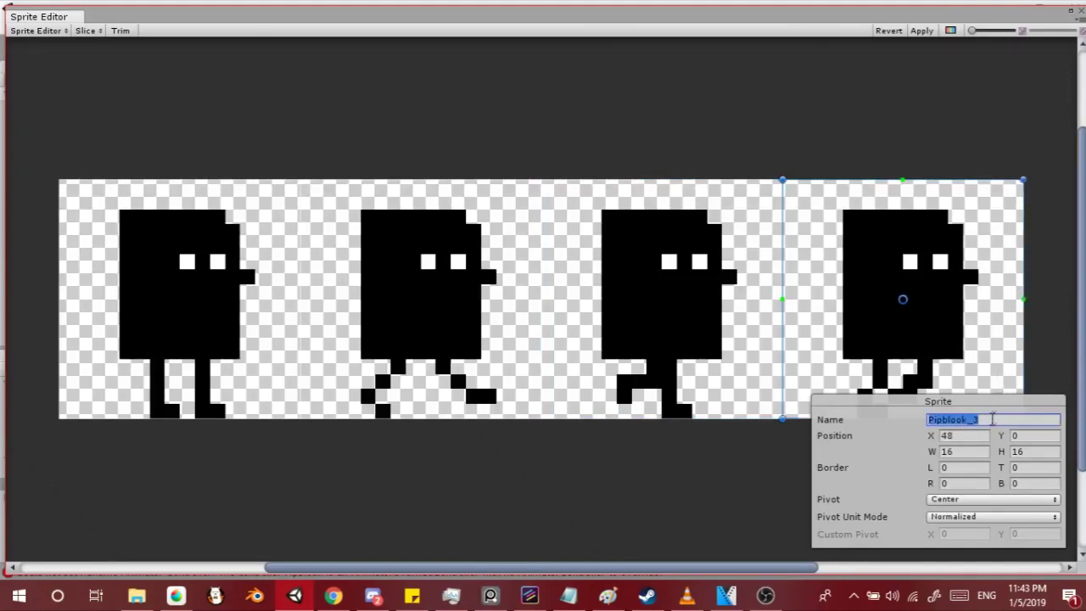
{"action": "left_click", "coordinate": [986, 419]}
{"action": "key", "text": "BackSpace"}
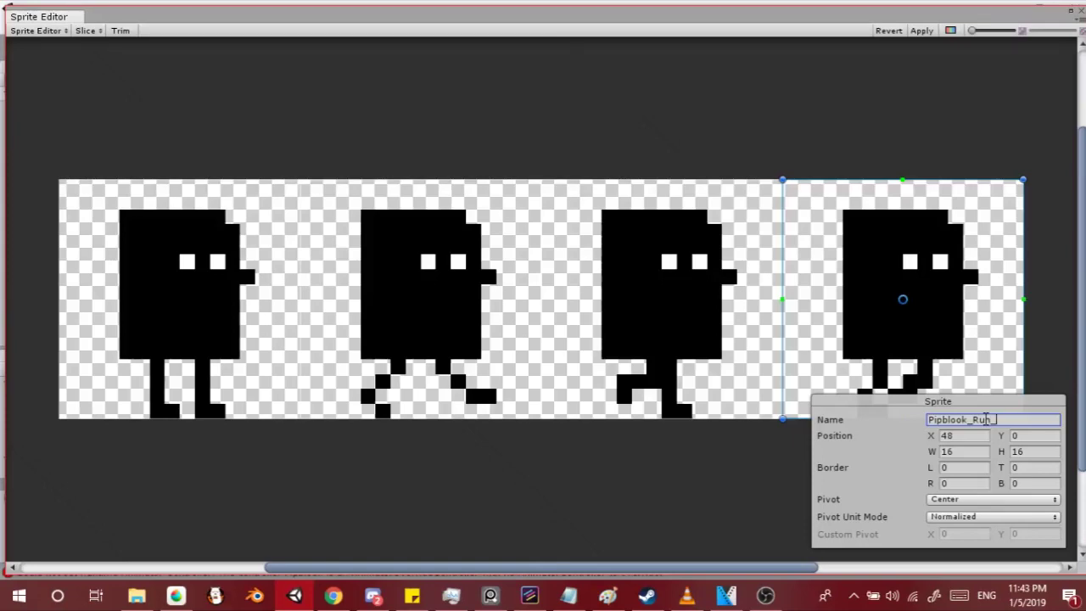
- Correct the second and third names to the Pipblook_Run_1–3 numbering and apply the sprites
{"action": "left_click", "coordinate": [606, 296]}
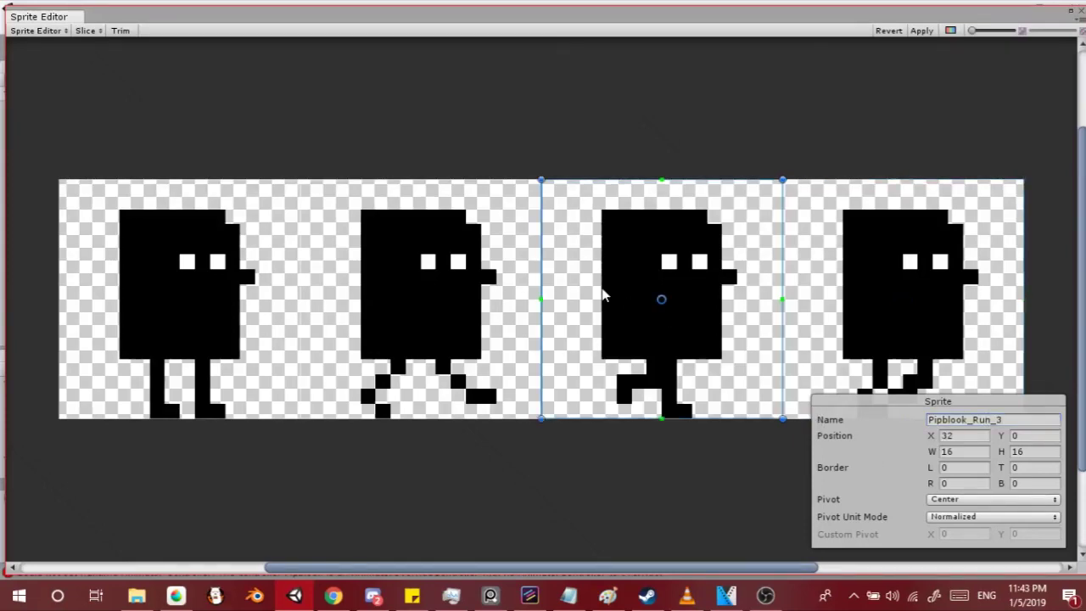
{"action": "left_click", "coordinate": [438, 309]}
{"action": "left_click", "coordinate": [283, 281]}
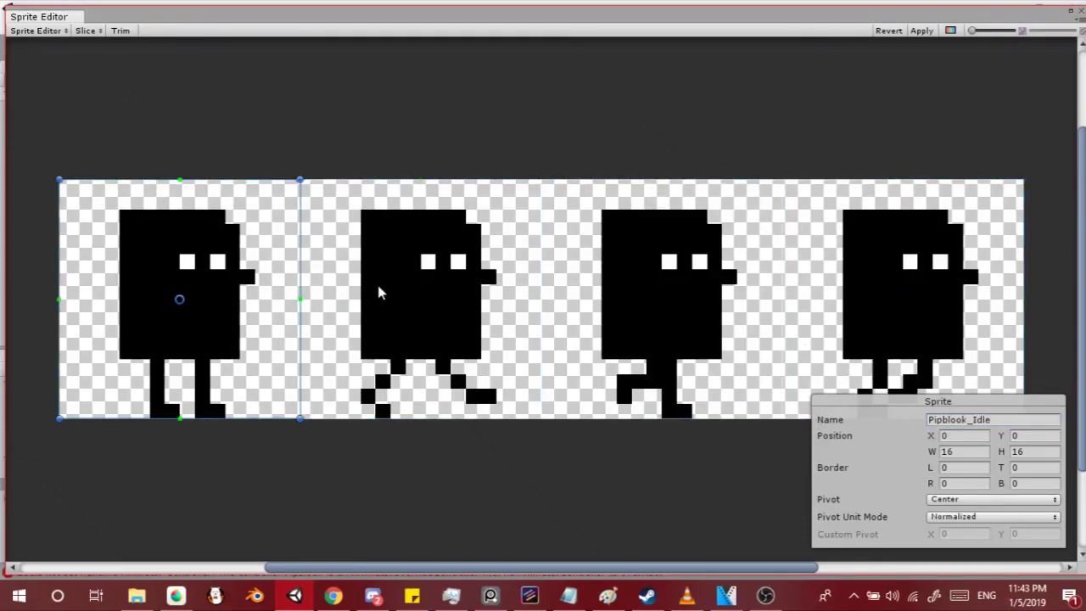
{"action": "left_click", "coordinate": [377, 281]}
{"action": "left_click", "coordinate": [1006, 419]}
{"action": "left_click", "coordinate": [1006, 419]}
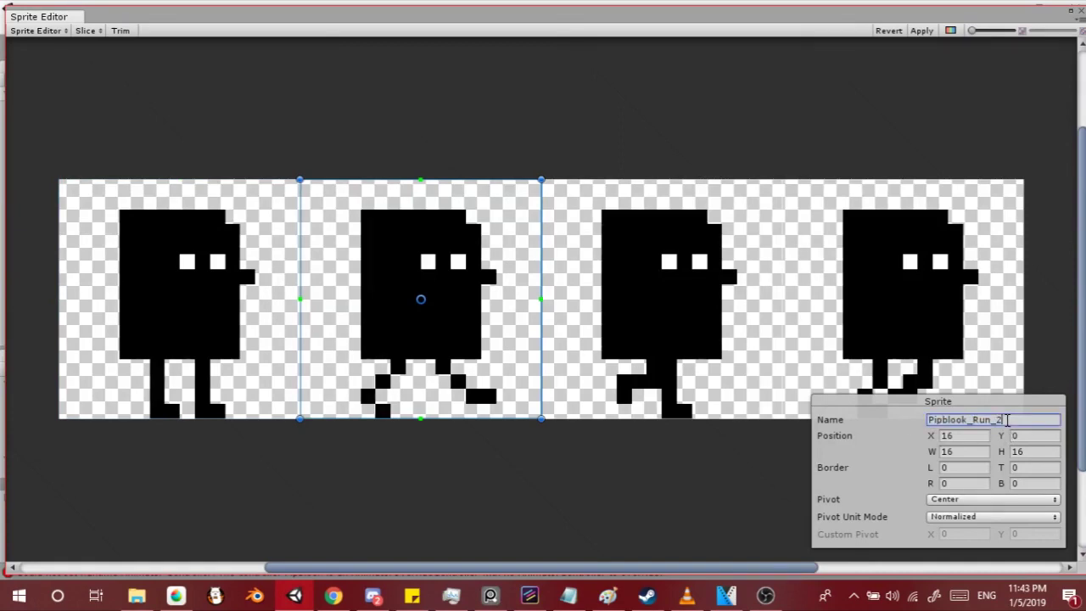
{"action": "key", "text": "BackSpace"}
{"action": "left_click", "coordinate": [669, 246]}
{"action": "left_click", "coordinate": [1013, 417]}
{"action": "left_click", "coordinate": [1014, 417]}
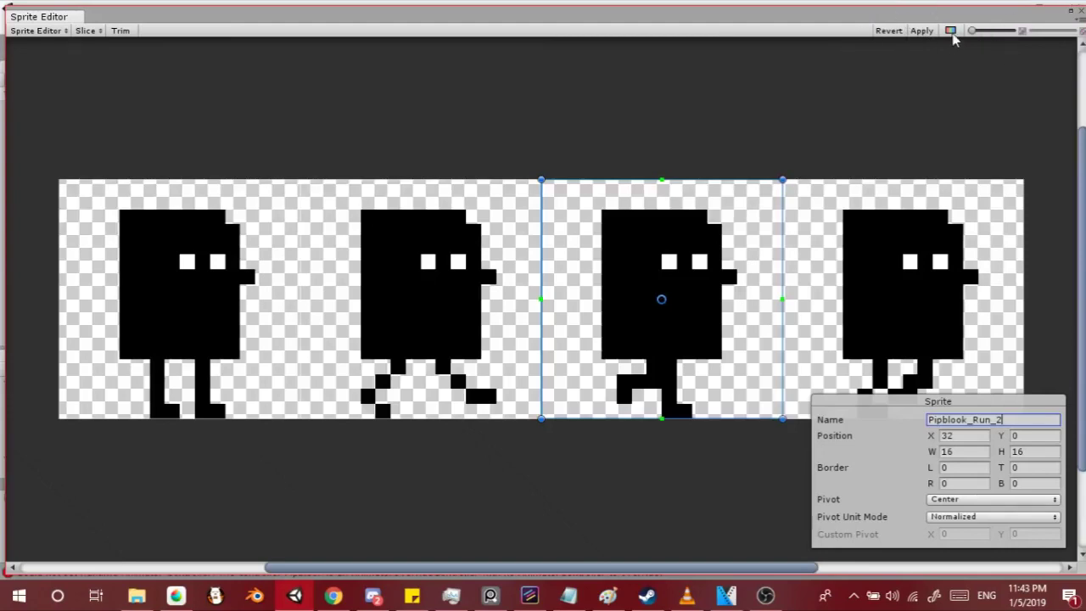
{"action": "left_click", "coordinate": [923, 32]}
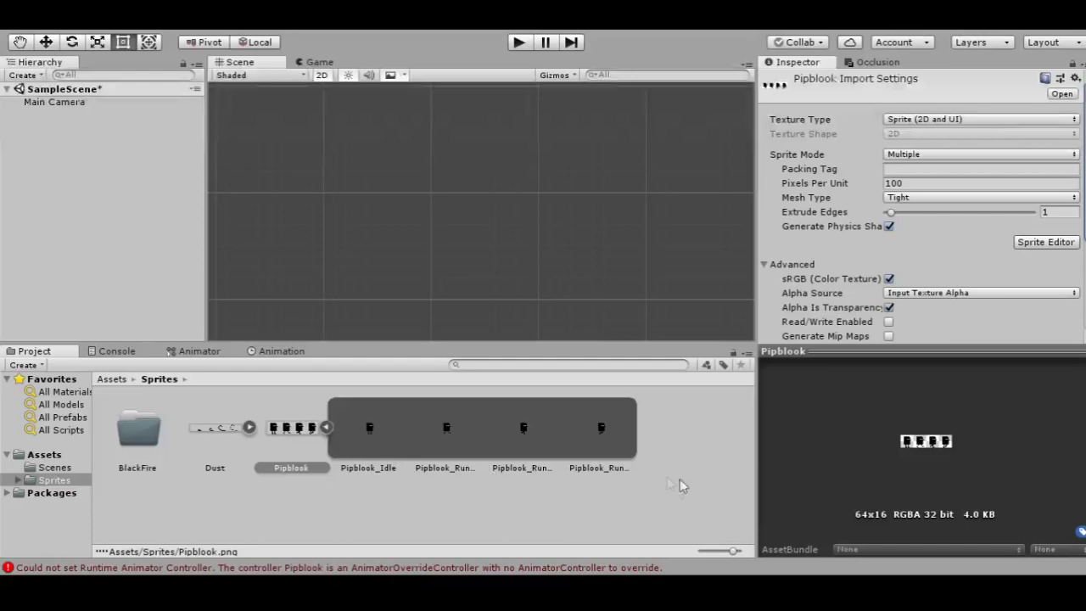
- Preview the Pipblook_Idle and Pipblook_Run_1–3 sprites one by one in the Project window
{"action": "left_click", "coordinate": [377, 434]}
{"action": "left_click", "coordinate": [475, 425]}
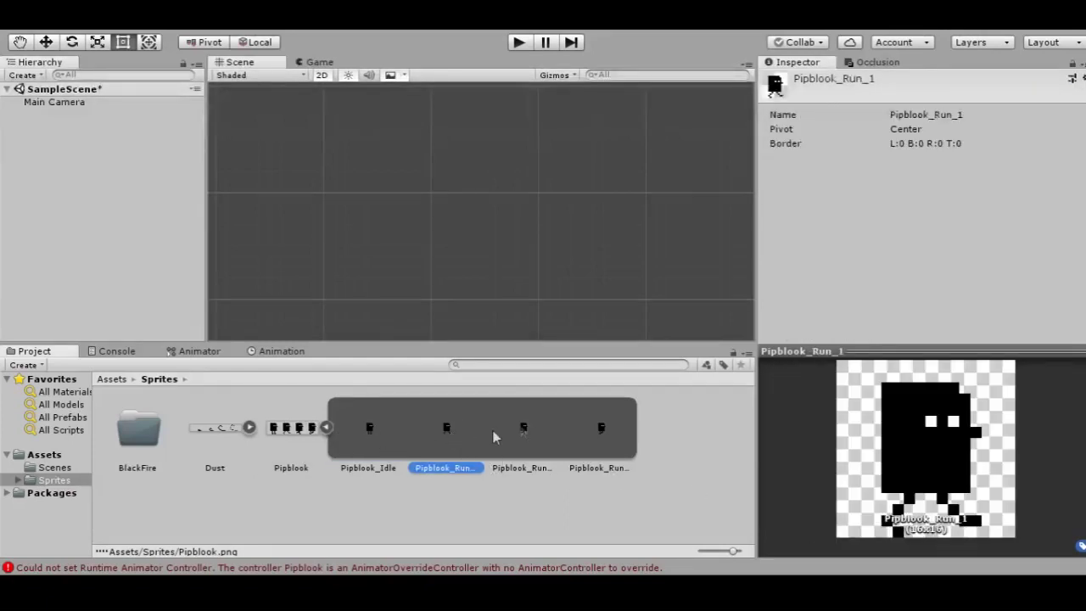
{"action": "left_click", "coordinate": [522, 429]}
{"action": "left_click", "coordinate": [602, 436]}
{"action": "left_click", "coordinate": [365, 425]}
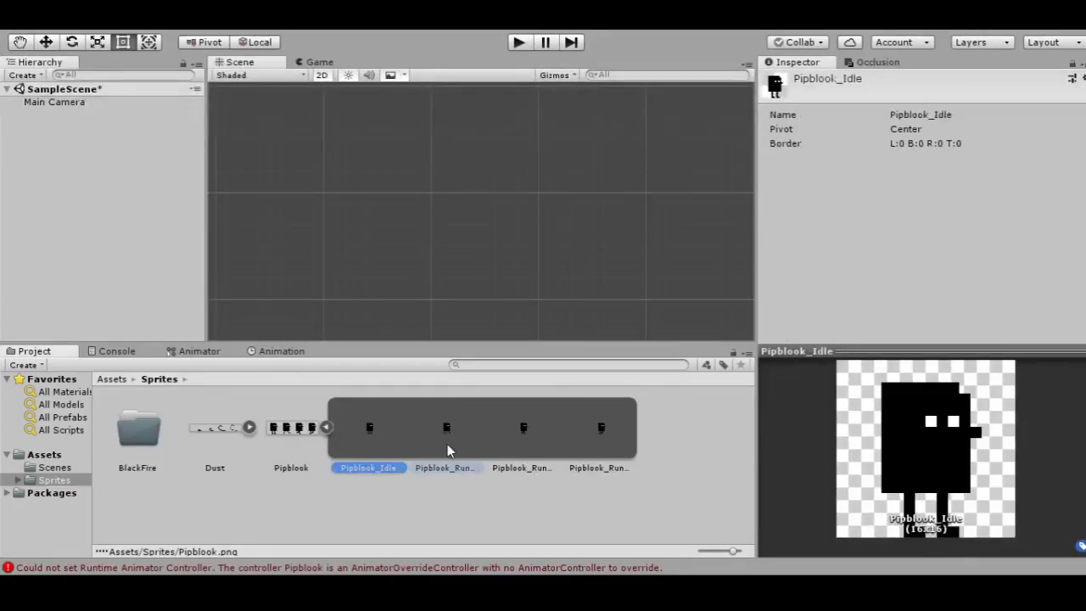
{"action": "left_click", "coordinate": [446, 437]}
{"action": "left_click", "coordinate": [518, 430]}
{"action": "left_click", "coordinate": [587, 437]}
{"action": "left_click", "coordinate": [369, 440]}
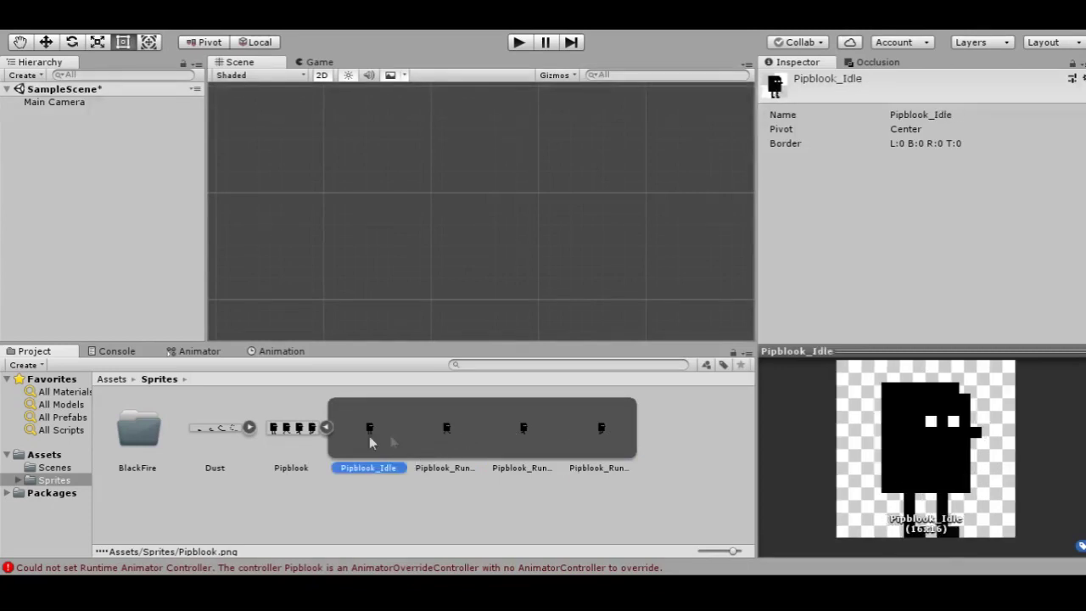
{"action": "left_click", "coordinate": [437, 432]}
{"action": "left_click", "coordinate": [538, 433]}
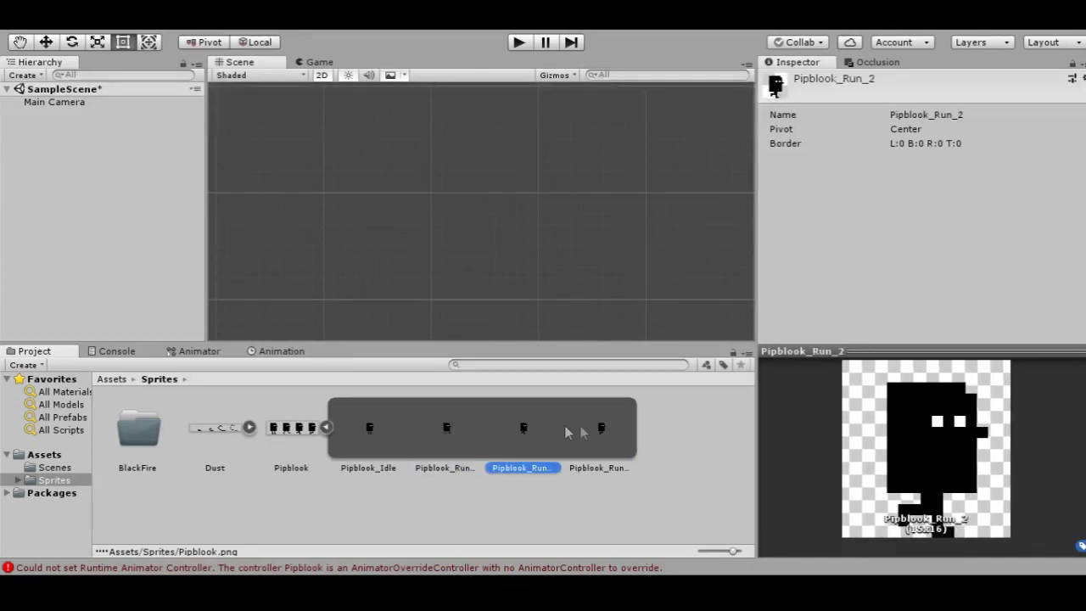
{"action": "left_click", "coordinate": [598, 432]}
{"action": "left_click", "coordinate": [538, 436]}
{"action": "left_click", "coordinate": [450, 426]}
{"action": "left_click", "coordinate": [368, 427]}
{"action": "left_click", "coordinate": [438, 424]}
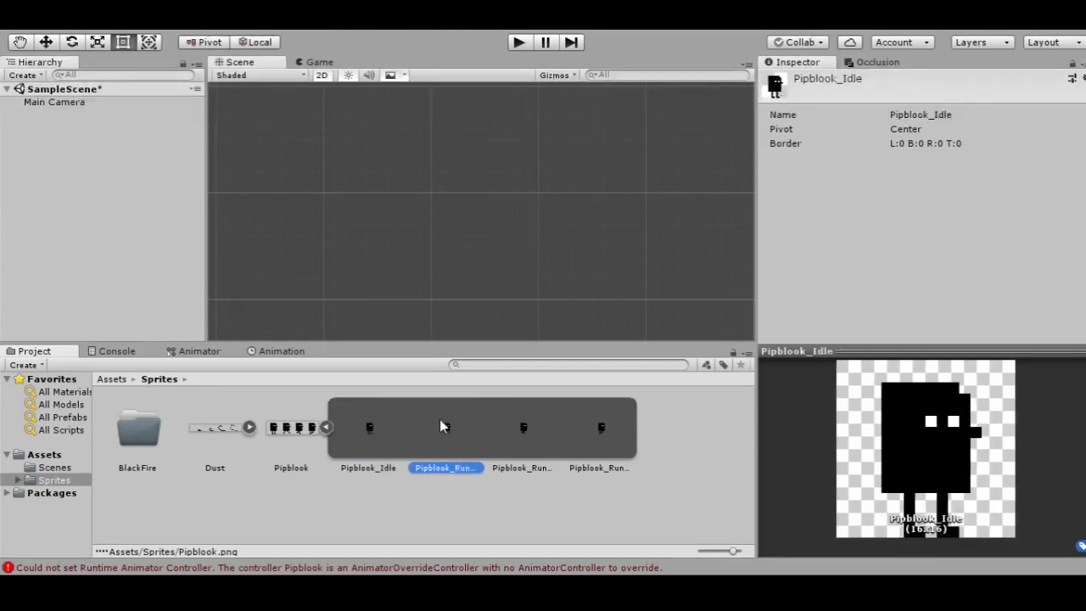
{"action": "left_click", "coordinate": [528, 418]}
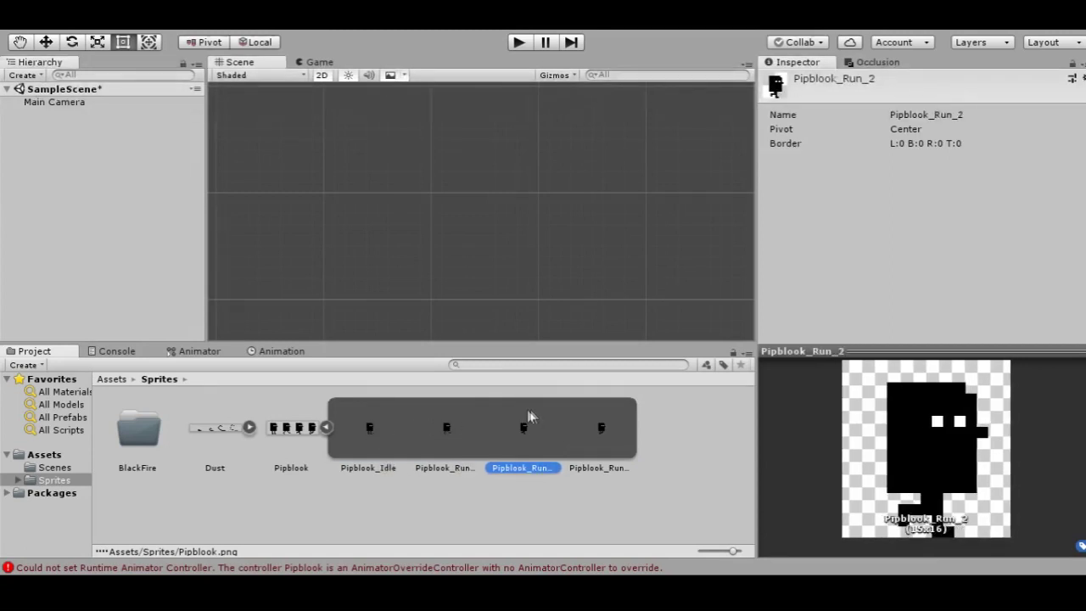
- Show the whole Pipblook sheet's import settings and bring up the Animator view
{"action": "left_click", "coordinate": [282, 431]}
{"action": "left_click", "coordinate": [1045, 241]}
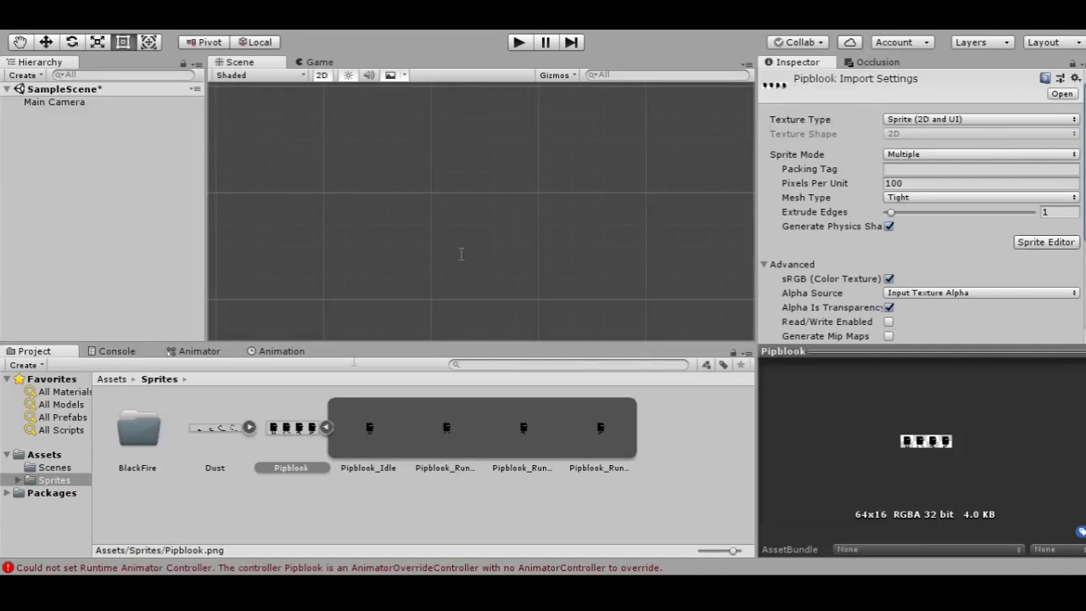
{"action": "left_click", "coordinate": [197, 352]}
- Switch to the Animation timeline, which reports no animatable object selected
{"action": "left_click", "coordinate": [282, 351]}
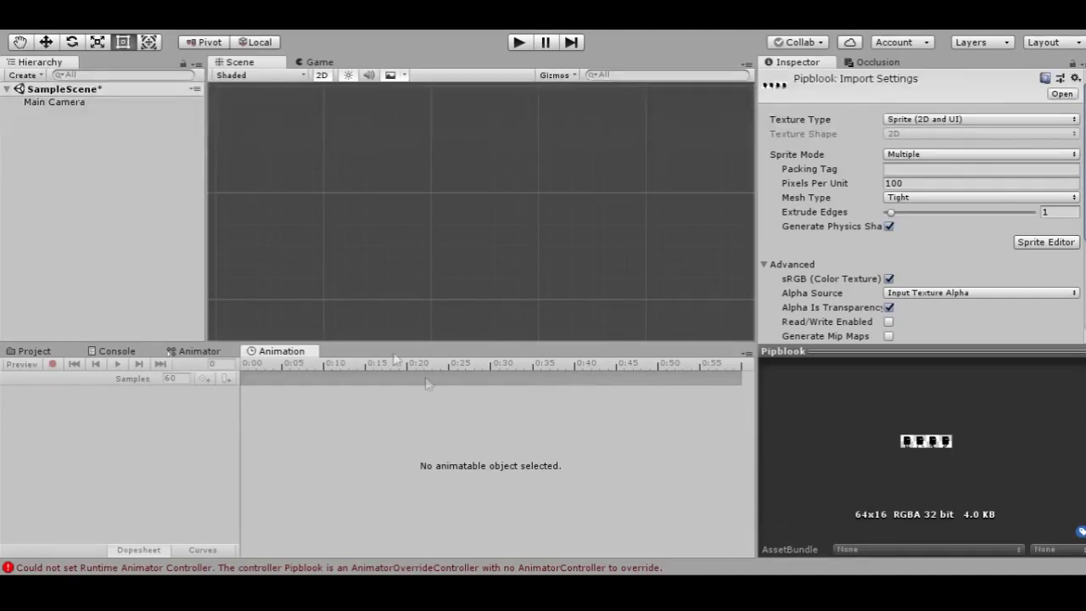
- Drag the Pipblook_Idle sprite from Assets/Sprites into the Scene view, then deselect it
{"action": "left_click", "coordinate": [19, 353]}
{"action": "left_click_drag", "start_coordinate": [369, 428], "coordinate": [424, 197]}
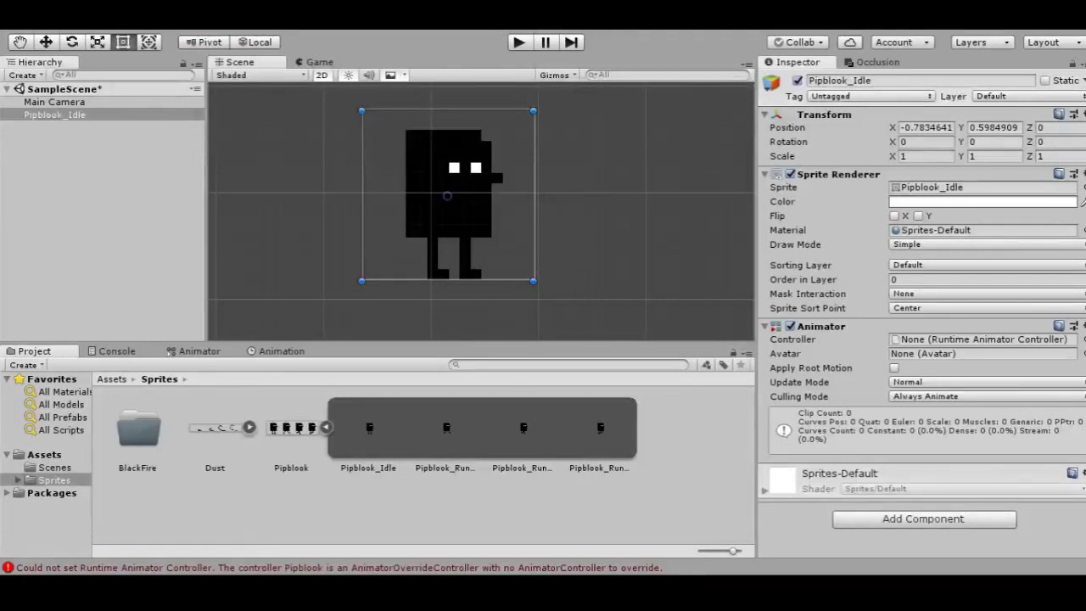
{"action": "left_click", "coordinate": [416, 516]}
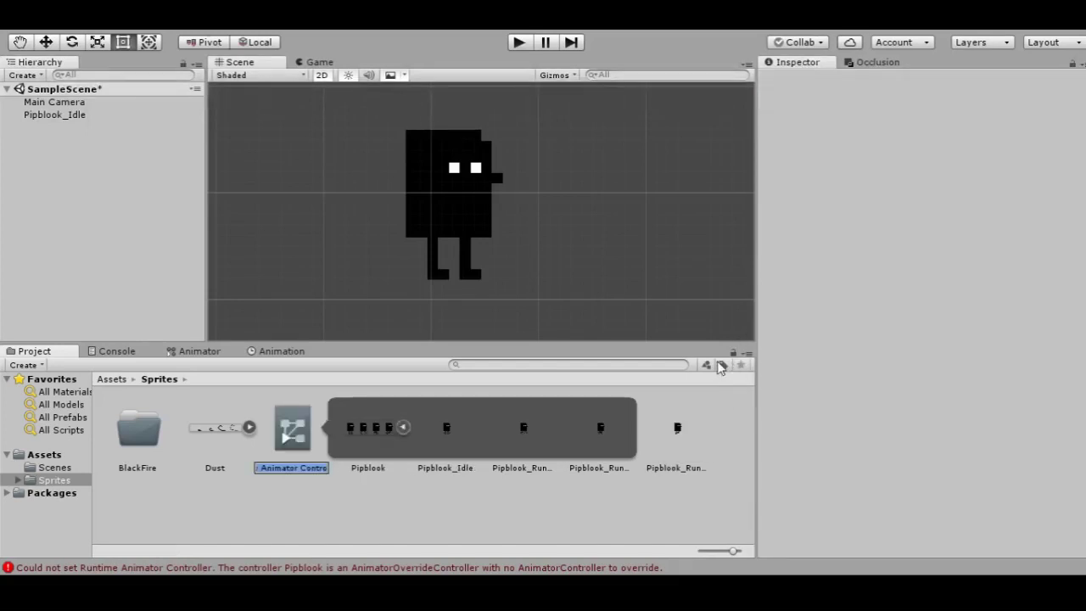
- Name the new animator controller Pipblook and assign it to Pipblook_Idle's Animator Controller field
{"action": "type", "text": "Pip"}
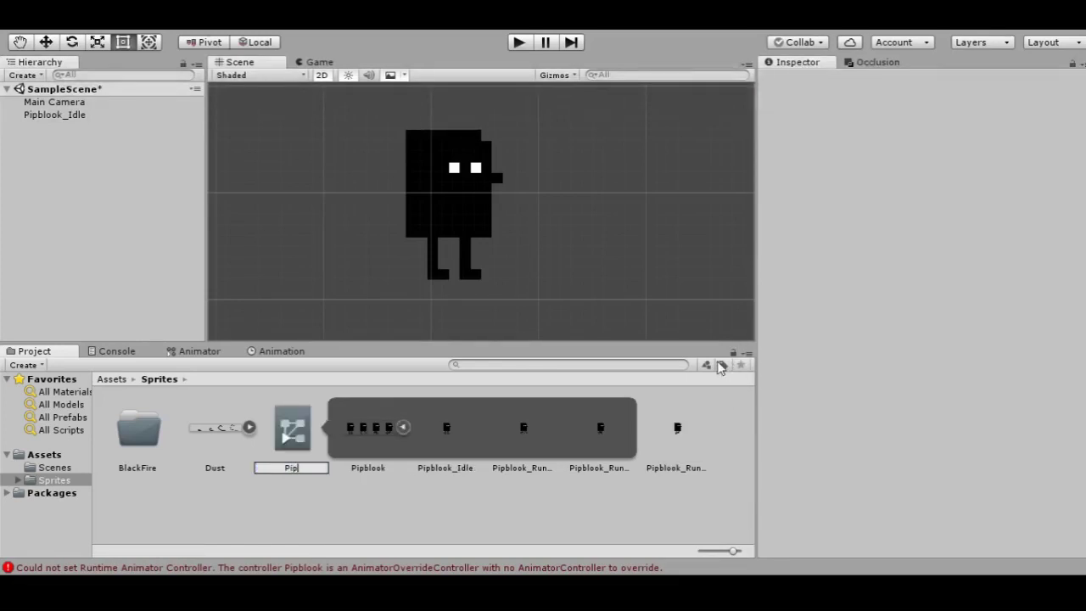
{"action": "type", "text": "blook"}
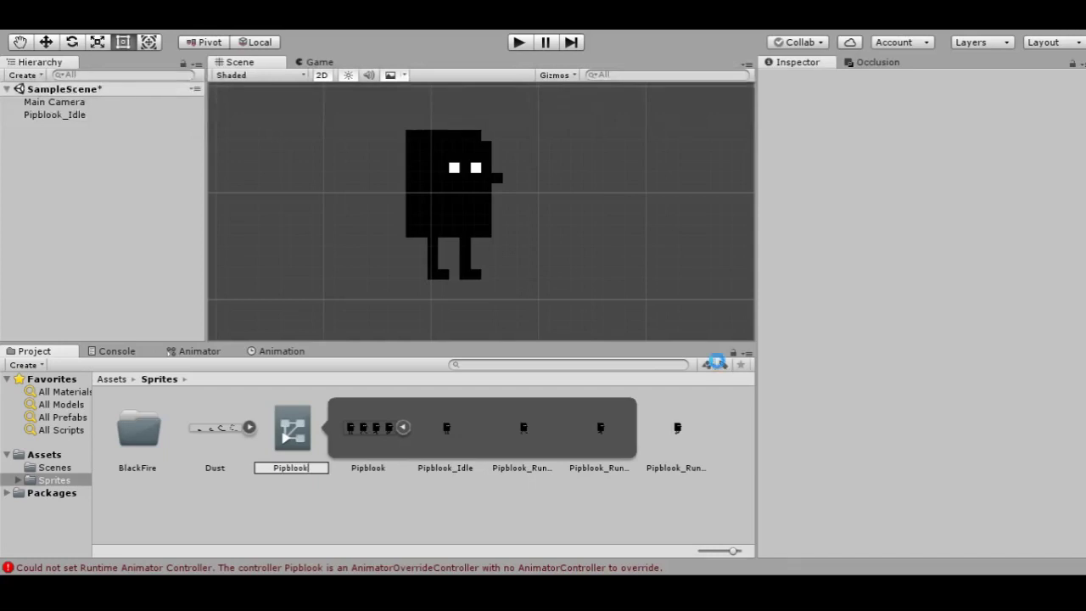
{"action": "key", "text": "Return"}
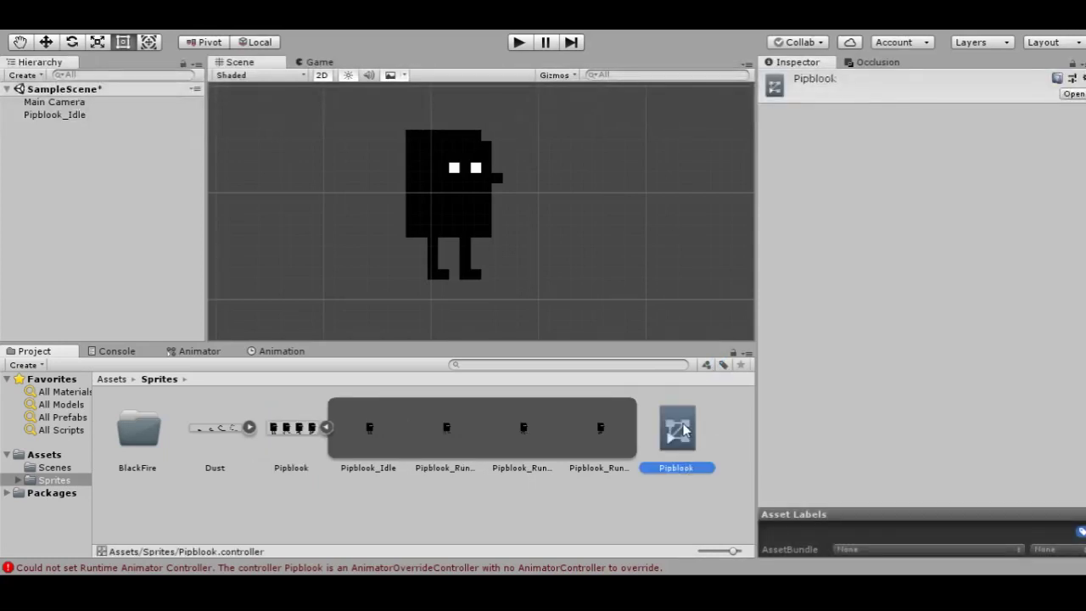
{"action": "left_click", "coordinate": [70, 116]}
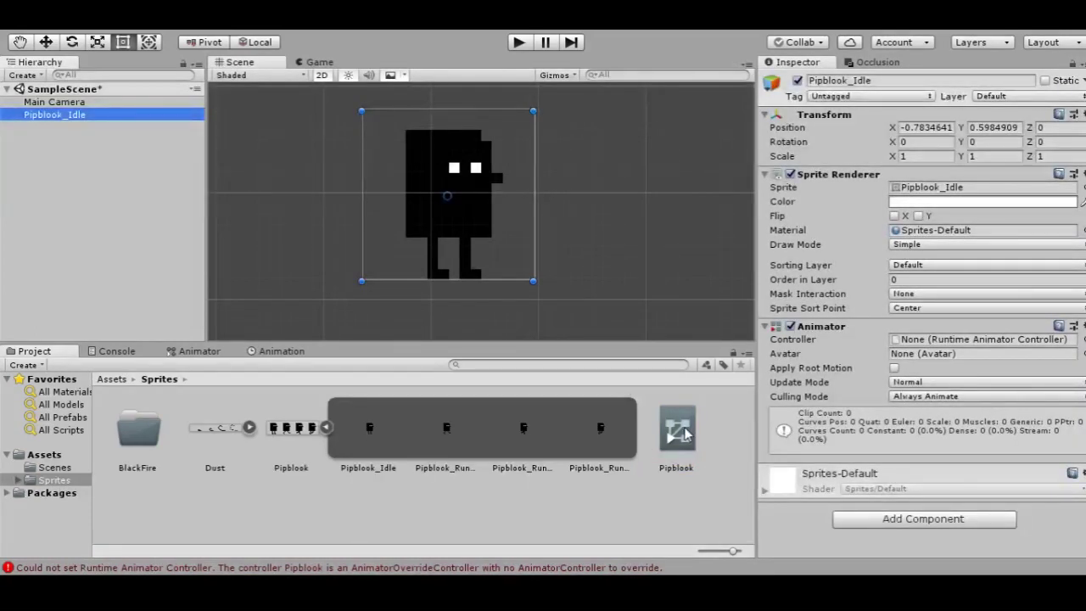
{"action": "left_click_drag", "start_coordinate": [684, 433], "coordinate": [955, 345]}
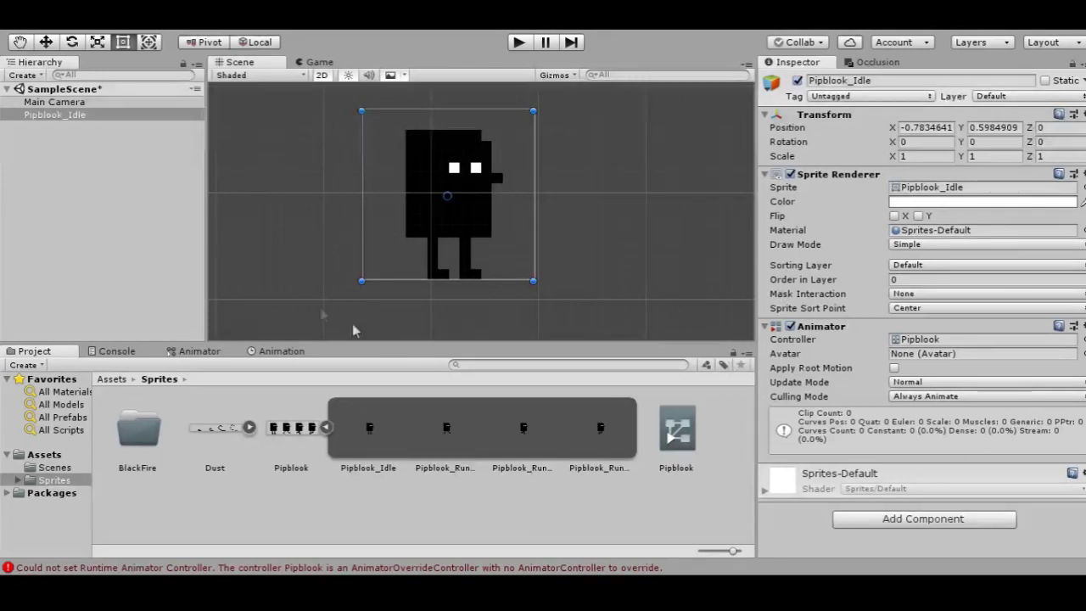
{"action": "left_click", "coordinate": [285, 351]}
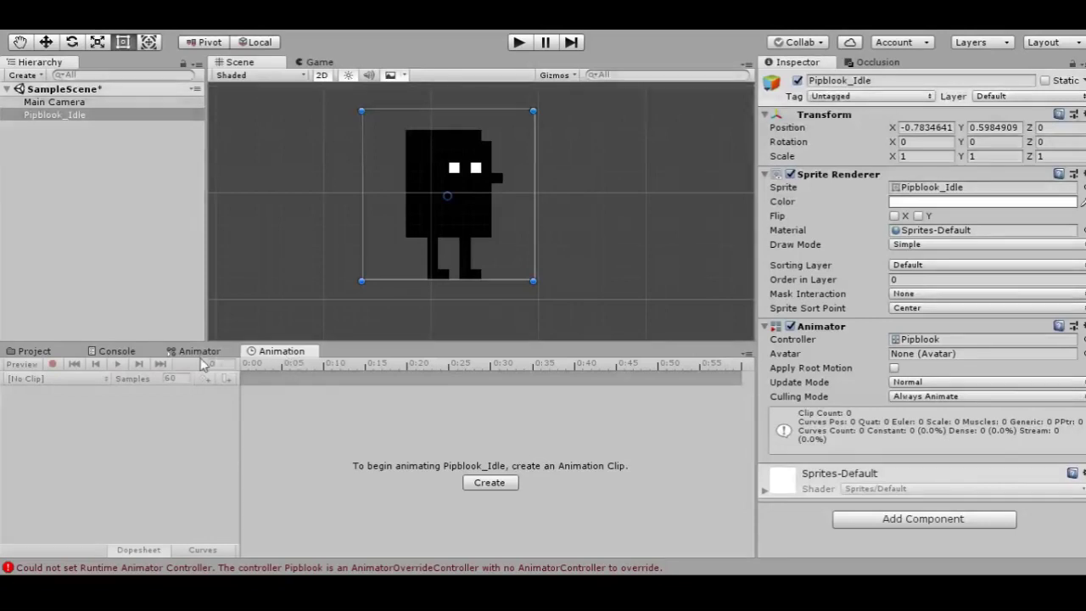
- Create the PipblookRun clip for Pipblook_Idle and turn on keyframe recording
{"action": "left_click", "coordinate": [496, 487]}
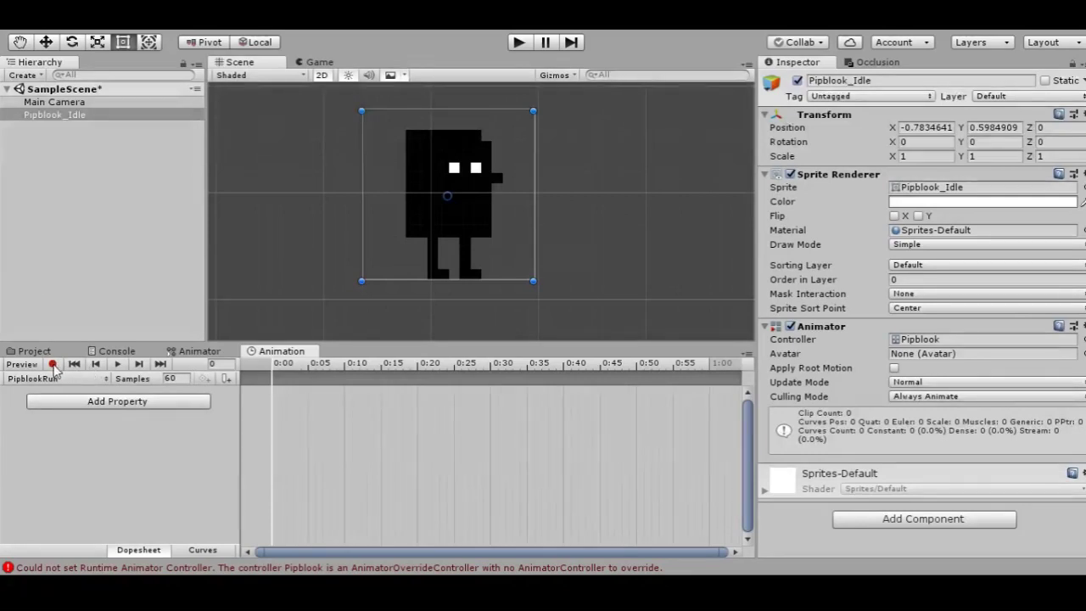
{"action": "left_click", "coordinate": [52, 363]}
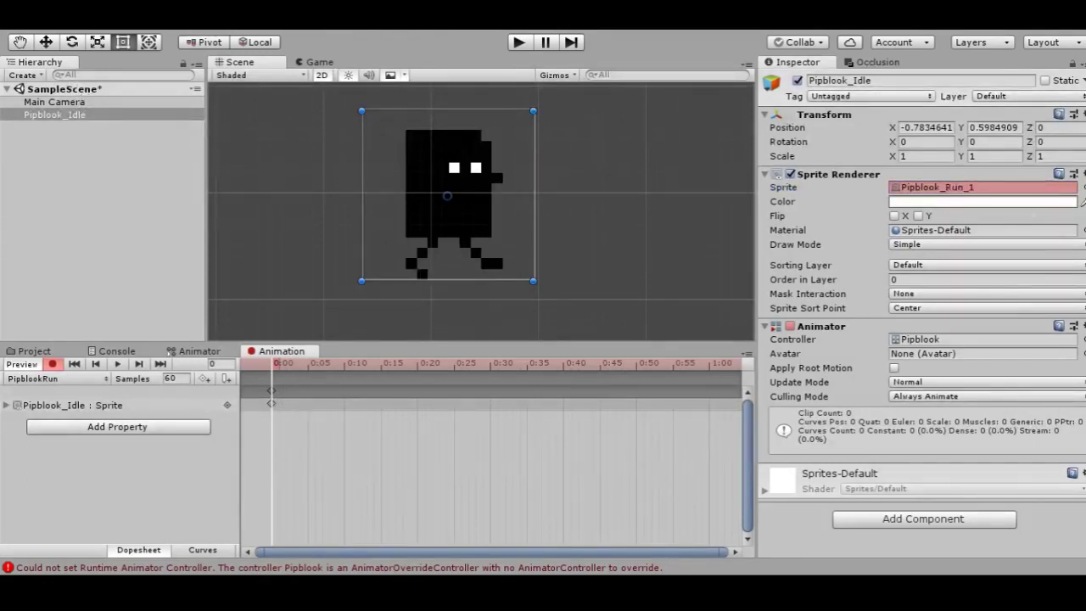
- Key Pipblook_Run_2 at frame 5 and Pipblook_Run_3 at frame 10, then play the run cycle
{"action": "left_click", "coordinate": [276, 362]}
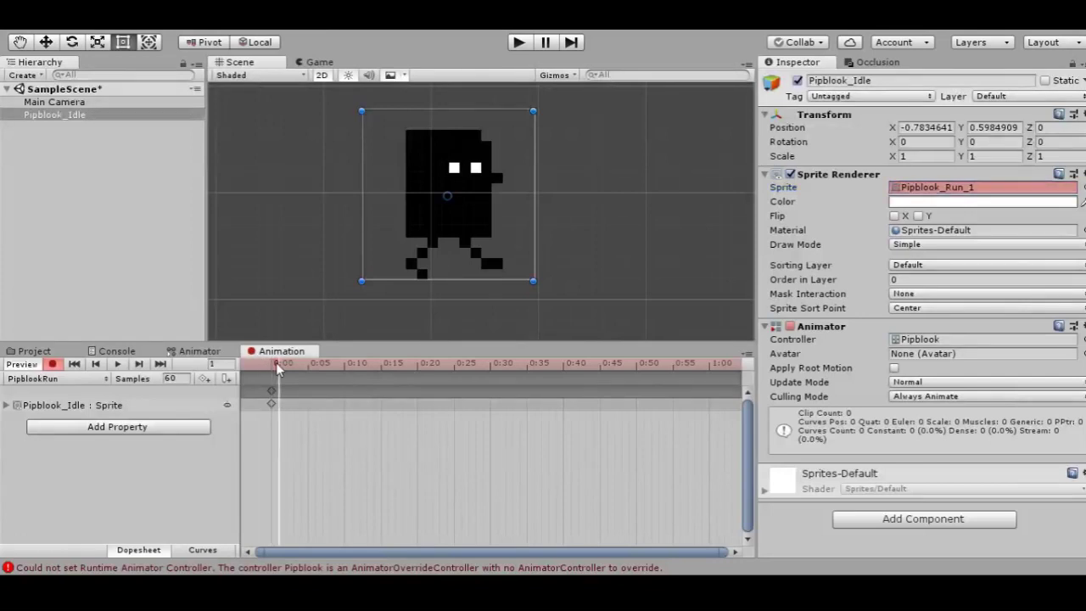
{"action": "left_click_drag", "start_coordinate": [276, 362], "coordinate": [308, 374]}
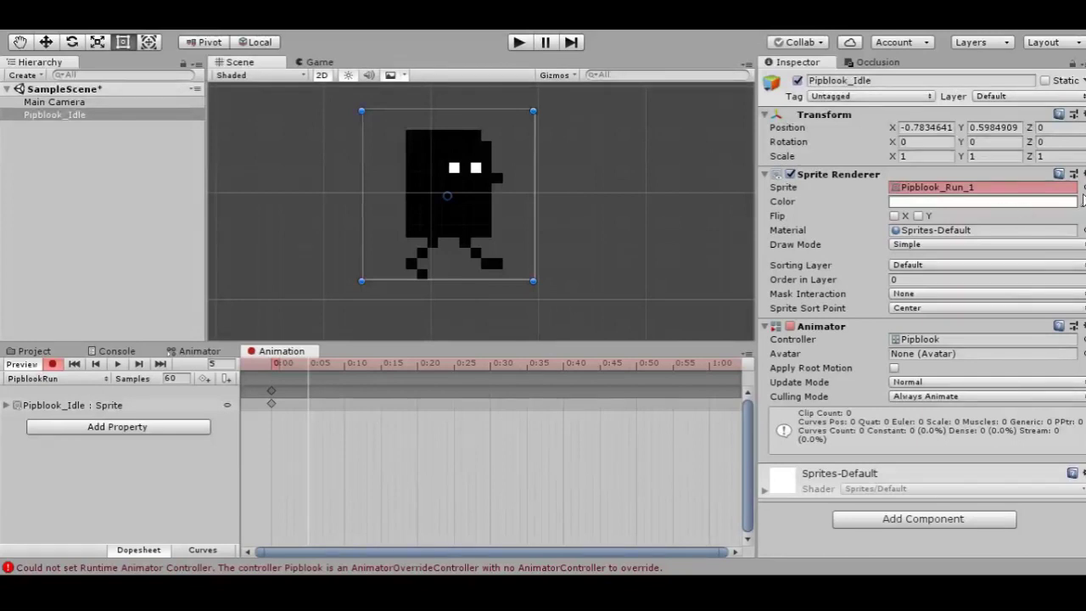
{"action": "left_click_drag", "start_coordinate": [1082, 197], "coordinate": [150, 111]}
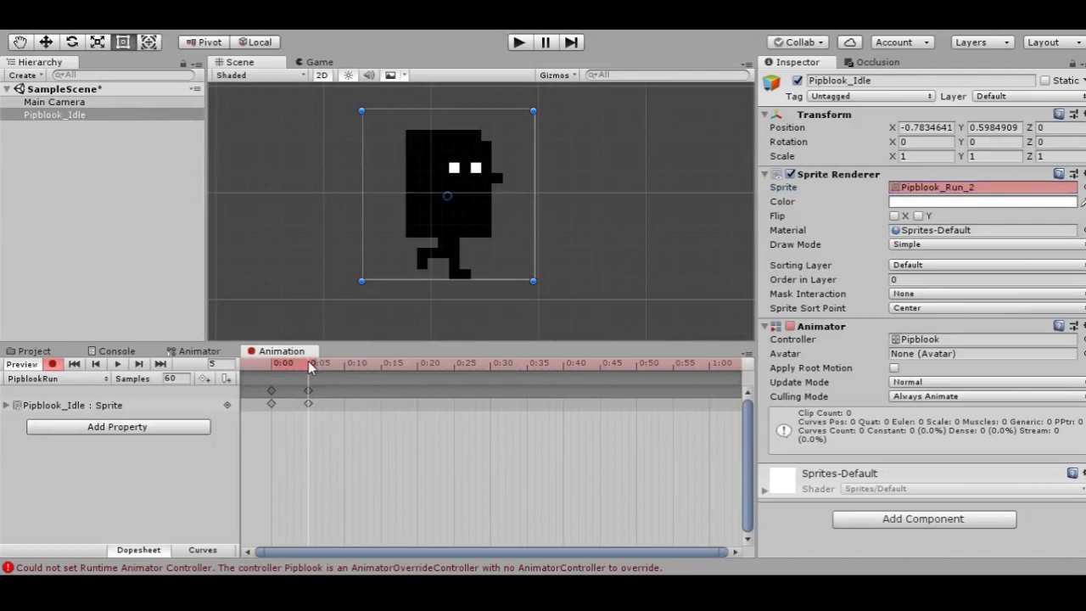
{"action": "left_click_drag", "start_coordinate": [307, 361], "coordinate": [344, 364]}
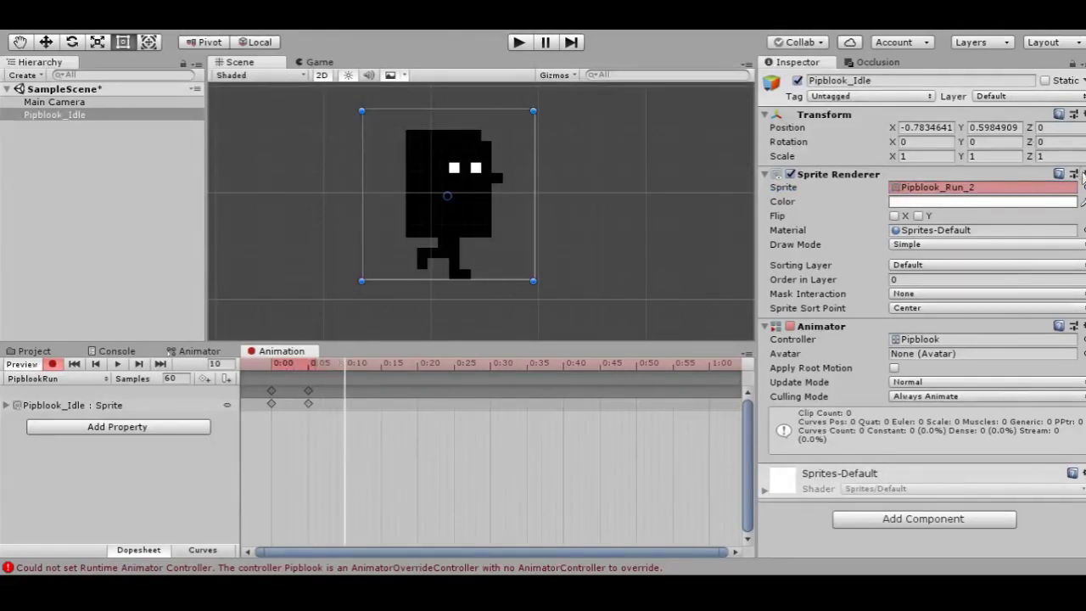
{"action": "left_click_drag", "start_coordinate": [1083, 176], "coordinate": [136, 126]}
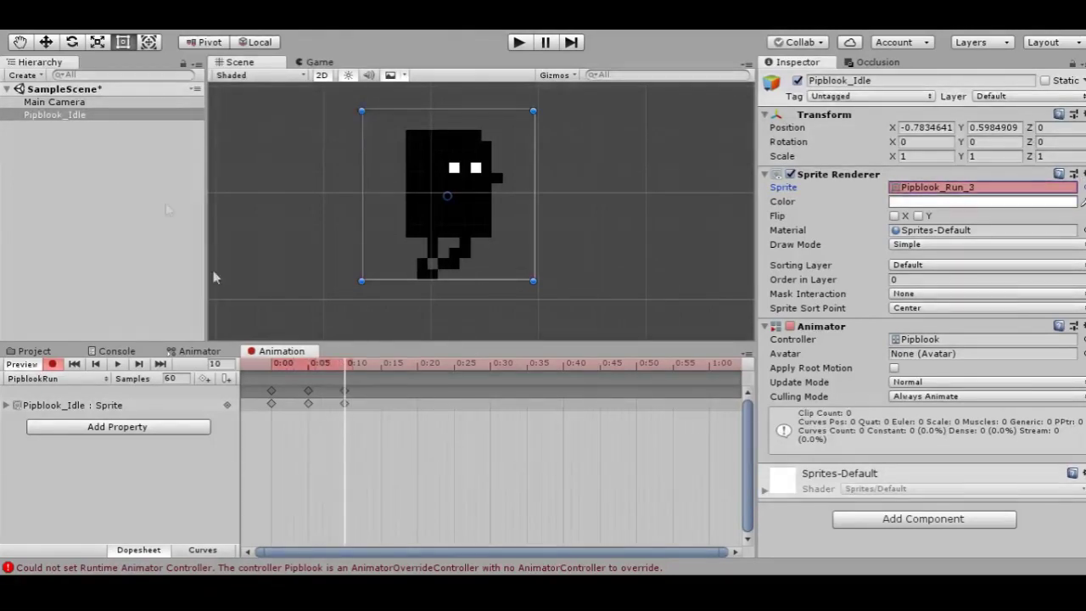
{"action": "left_click_drag", "start_coordinate": [348, 362], "coordinate": [372, 365]}
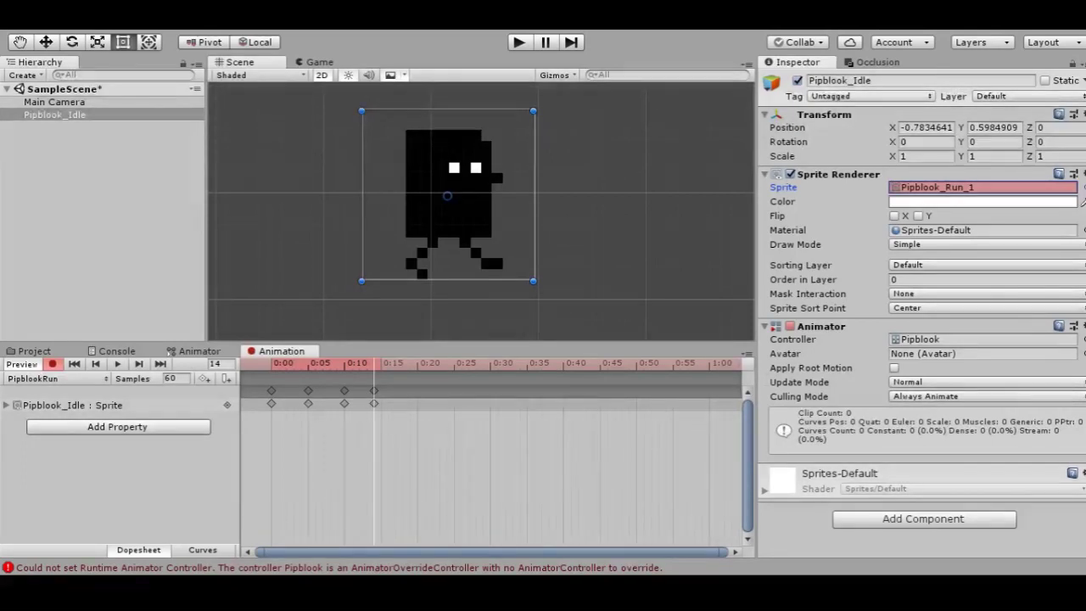
{"action": "left_click", "coordinate": [118, 363]}
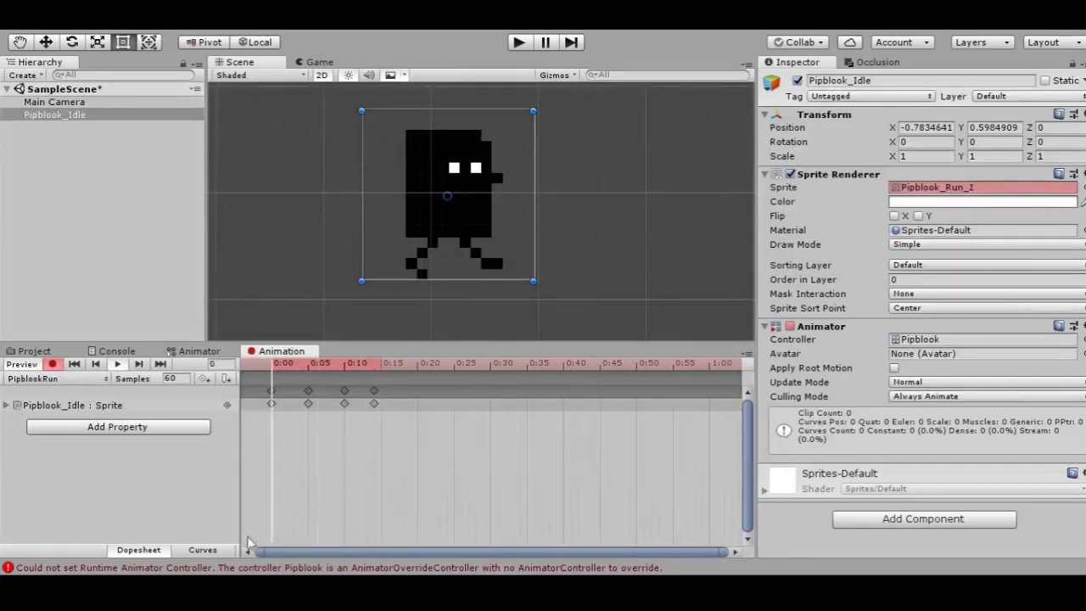
{"action": "left_click", "coordinate": [117, 364]}
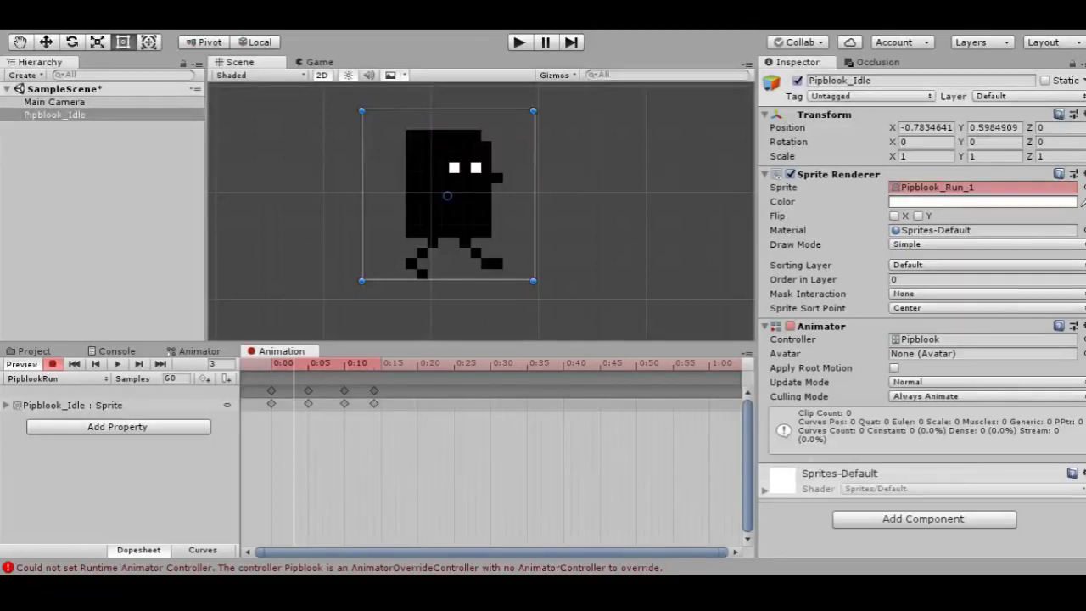
- In Pipblookstuff, key Pipblook_Run_2 at frame 0 and Pipblook_Idle at frame 8, then reopen PipblookRun
{"action": "left_click", "coordinate": [387, 256]}
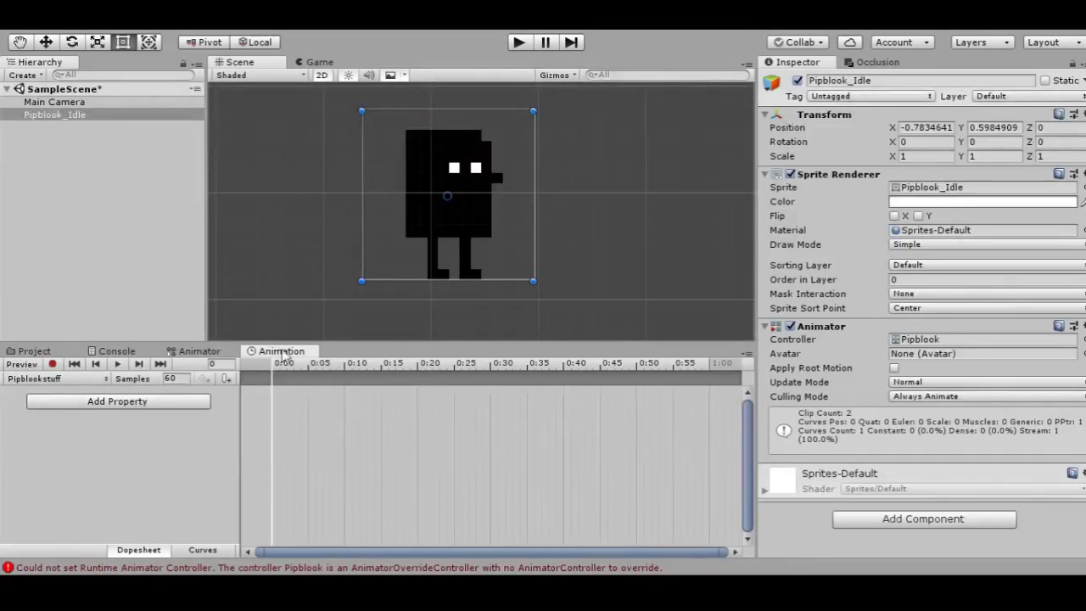
{"action": "left_click", "coordinate": [51, 363]}
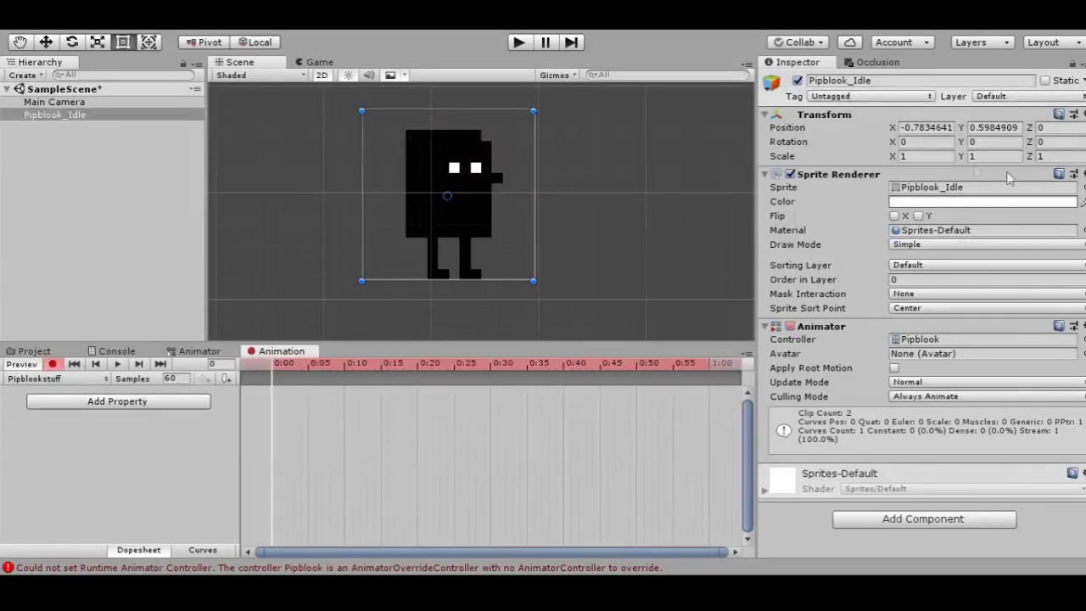
{"action": "left_click_drag", "start_coordinate": [89, 119], "coordinate": [109, 121]}
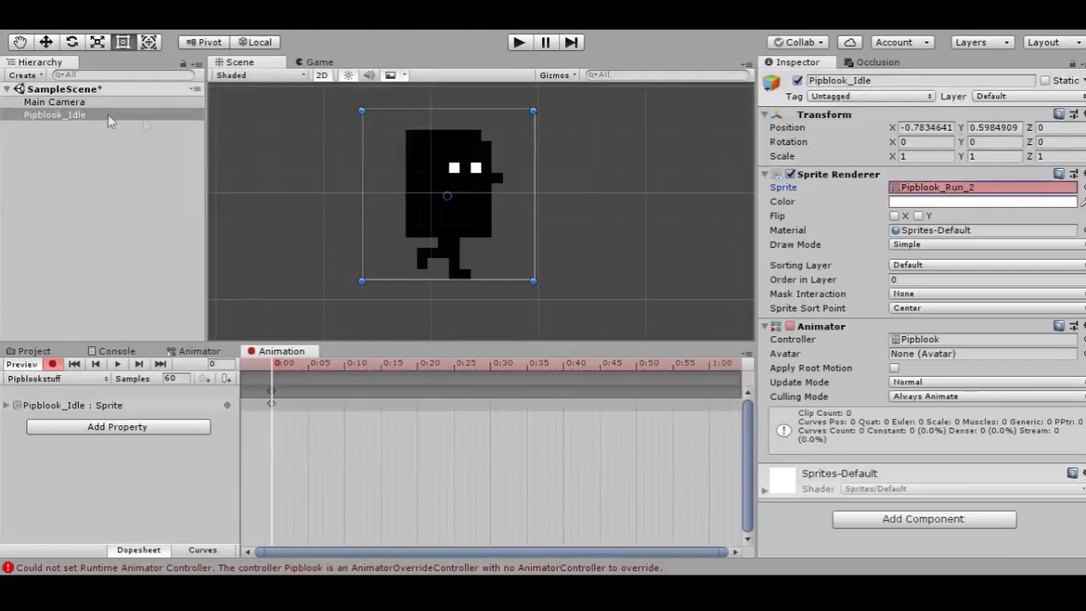
{"action": "left_click_drag", "start_coordinate": [275, 363], "coordinate": [331, 363]}
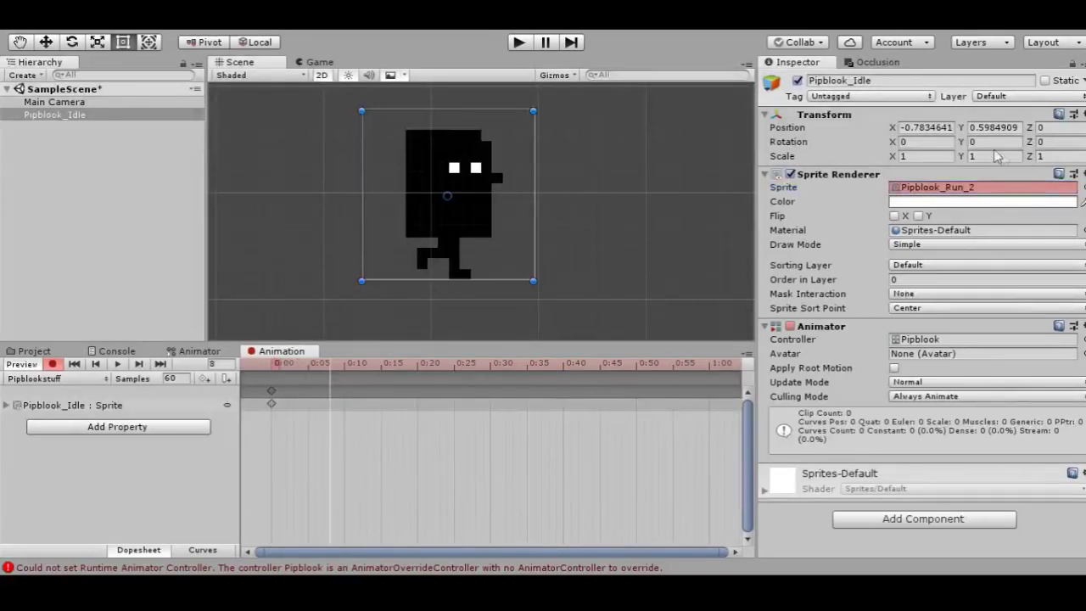
{"action": "left_click_drag", "start_coordinate": [106, 106], "coordinate": [242, 121]}
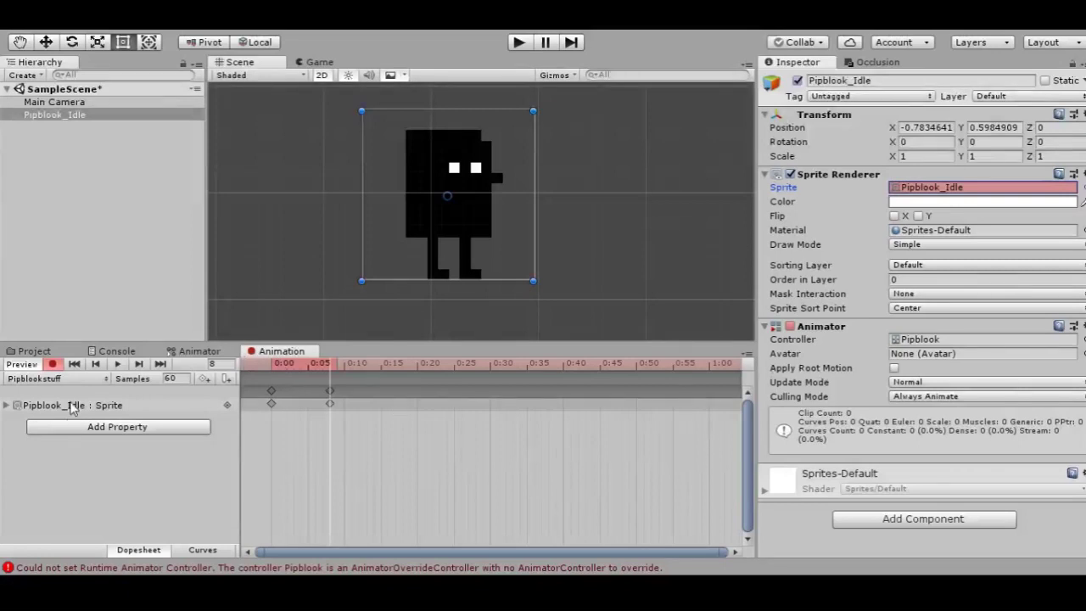
{"action": "left_click", "coordinate": [80, 379]}
{"action": "left_click", "coordinate": [82, 406]}
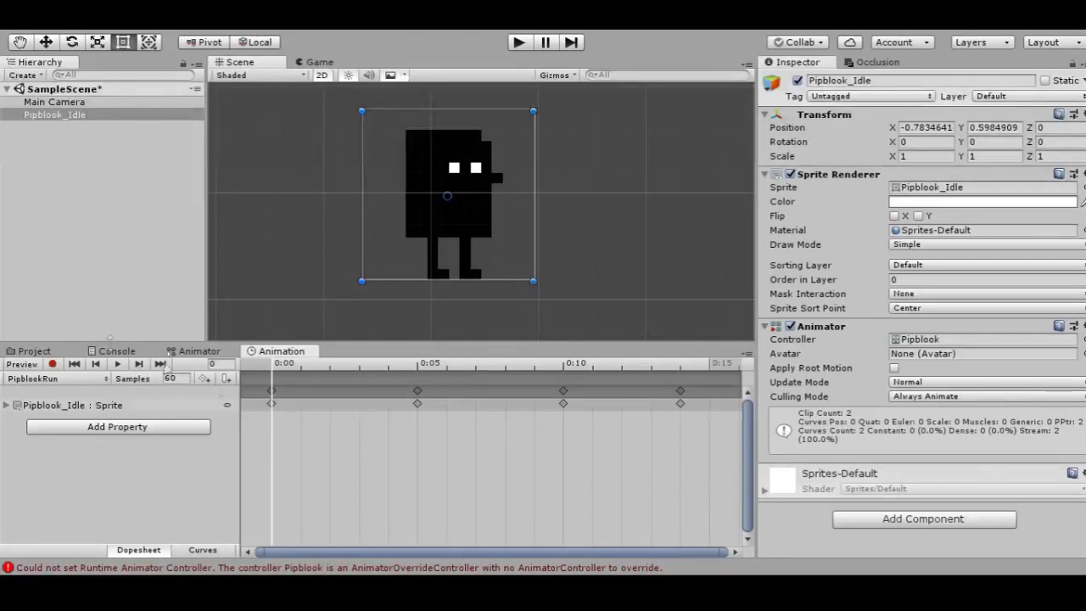
{"action": "left_click", "coordinate": [32, 351]}
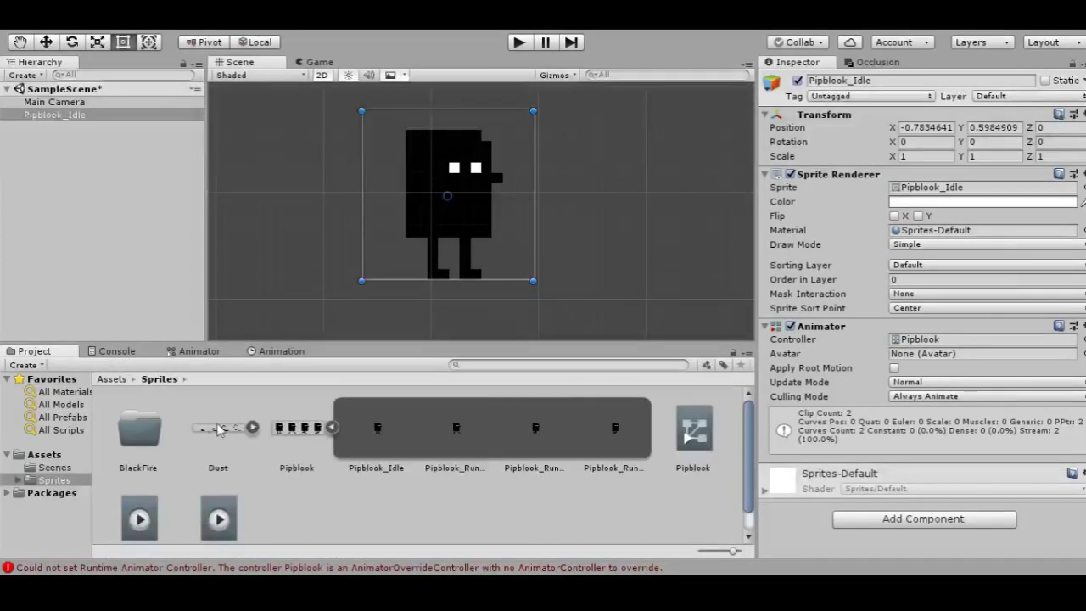
{"action": "left_click", "coordinate": [220, 431]}
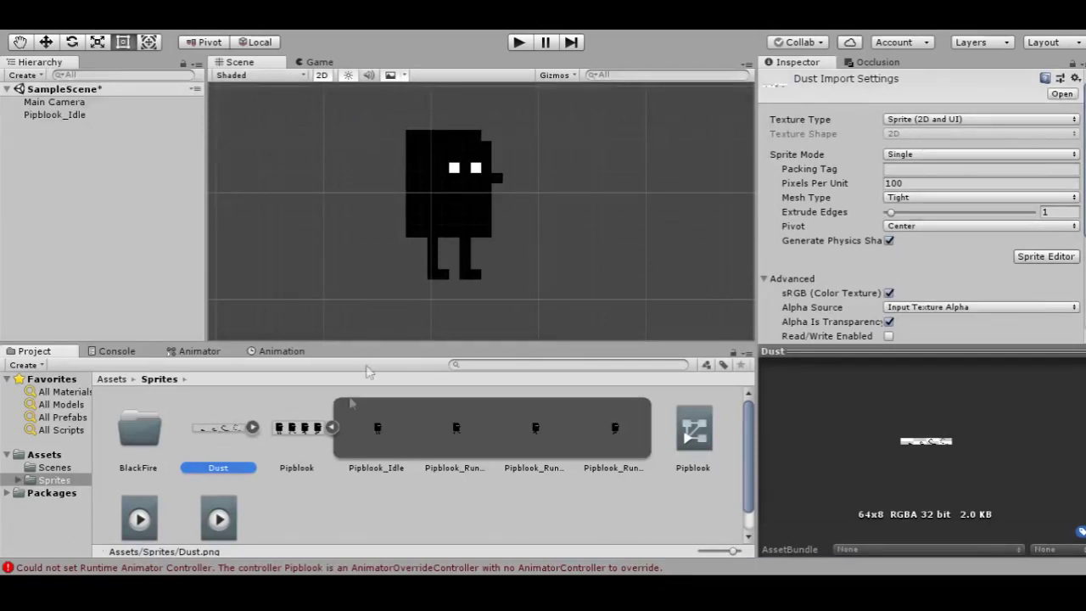
{"action": "left_click", "coordinate": [330, 427]}
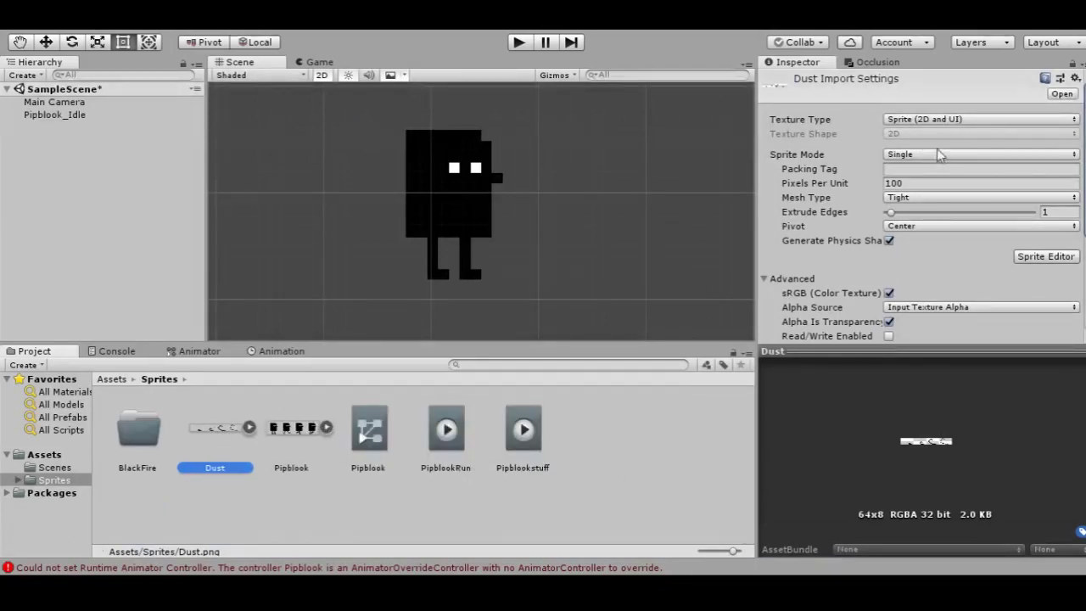
{"action": "scroll", "coordinate": [945, 195], "scroll_direction": "down", "scroll_amount": 1}
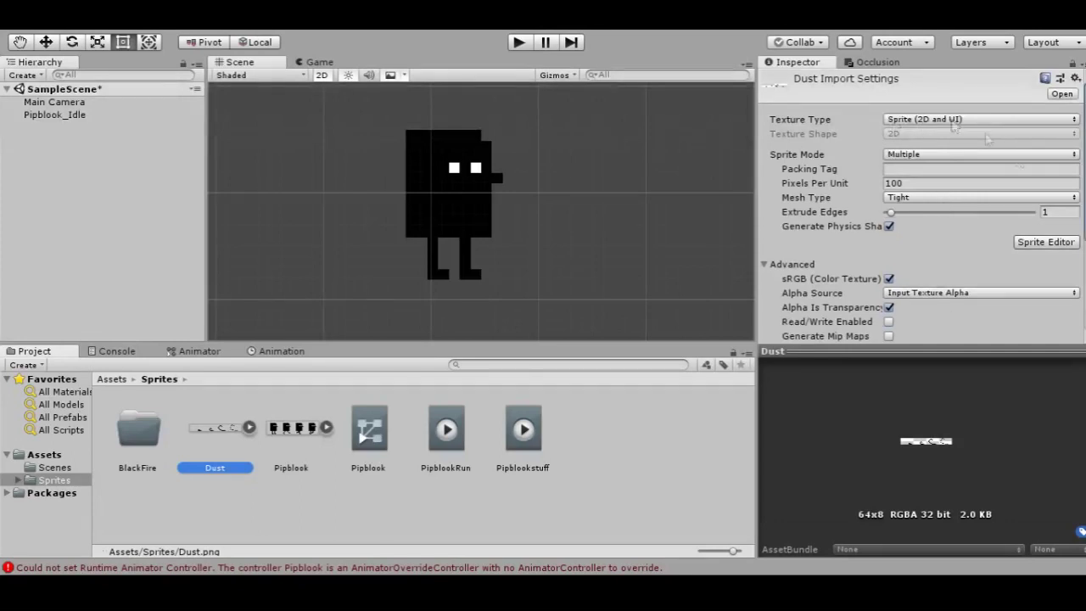
{"action": "scroll", "coordinate": [1011, 255], "scroll_direction": "down", "scroll_amount": 5}
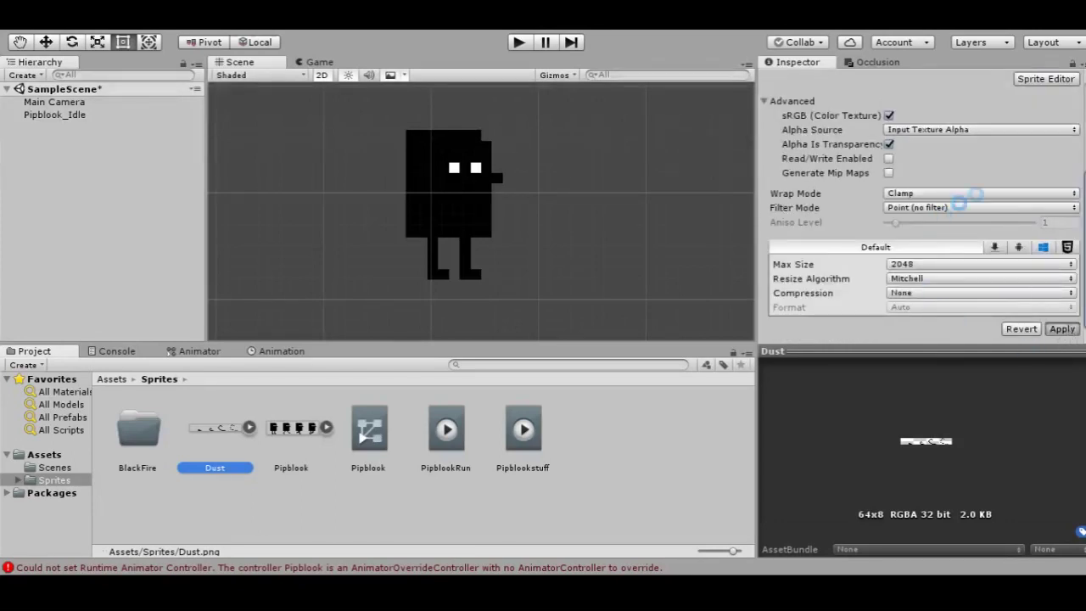
{"action": "scroll", "coordinate": [1023, 208], "scroll_direction": "up", "scroll_amount": 4}
{"action": "left_click", "coordinate": [1039, 225]}
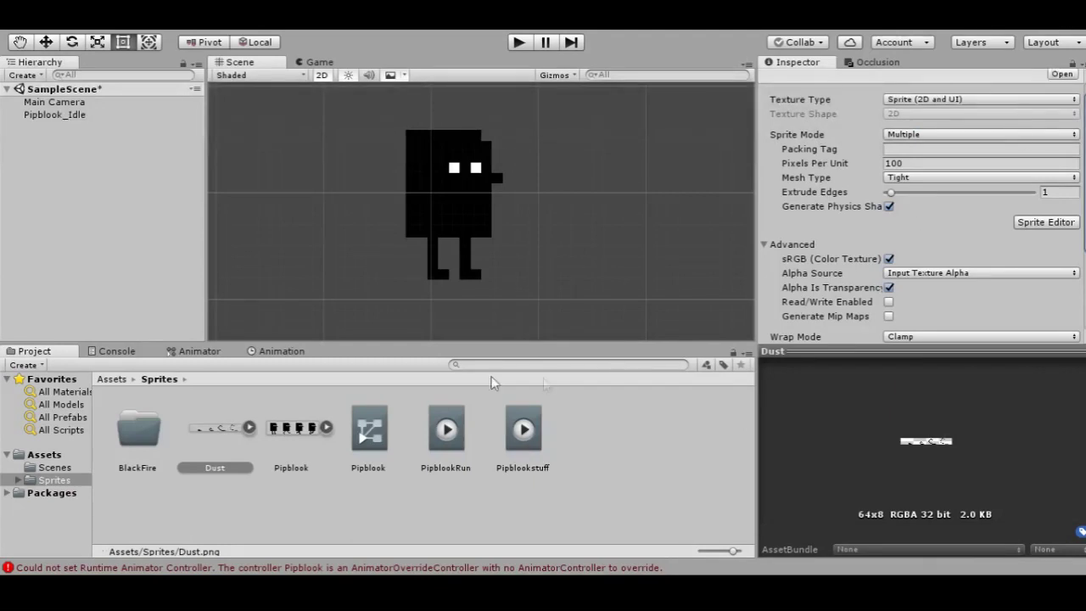
- Expand the Dust sheet and parent Dust_0 under Pipblook_Idle in the Hierarchy
{"action": "left_click", "coordinate": [249, 427]}
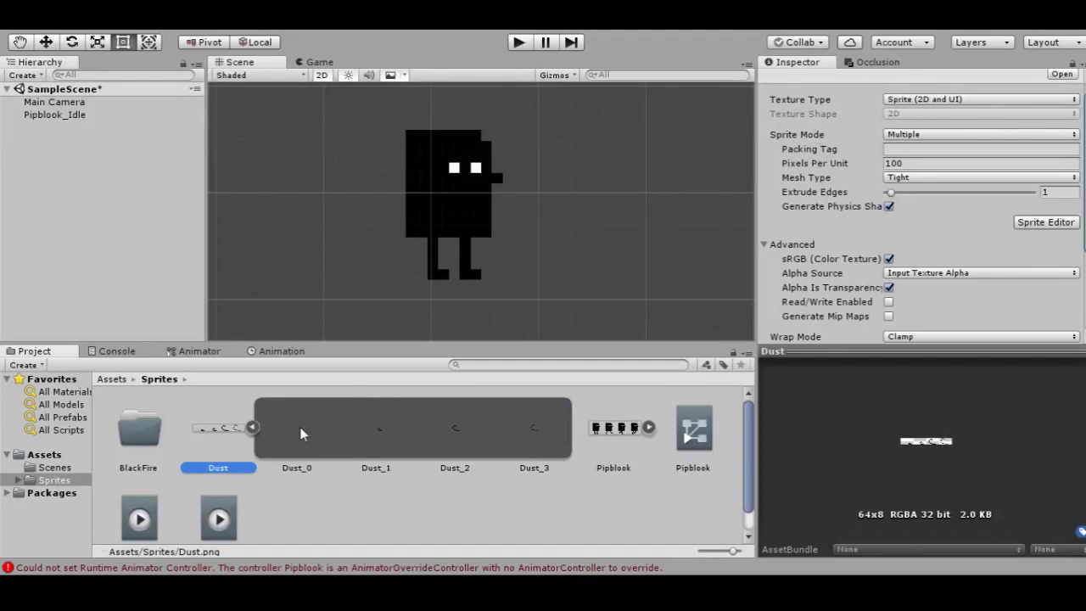
{"action": "left_click_drag", "start_coordinate": [286, 430], "coordinate": [74, 123]}
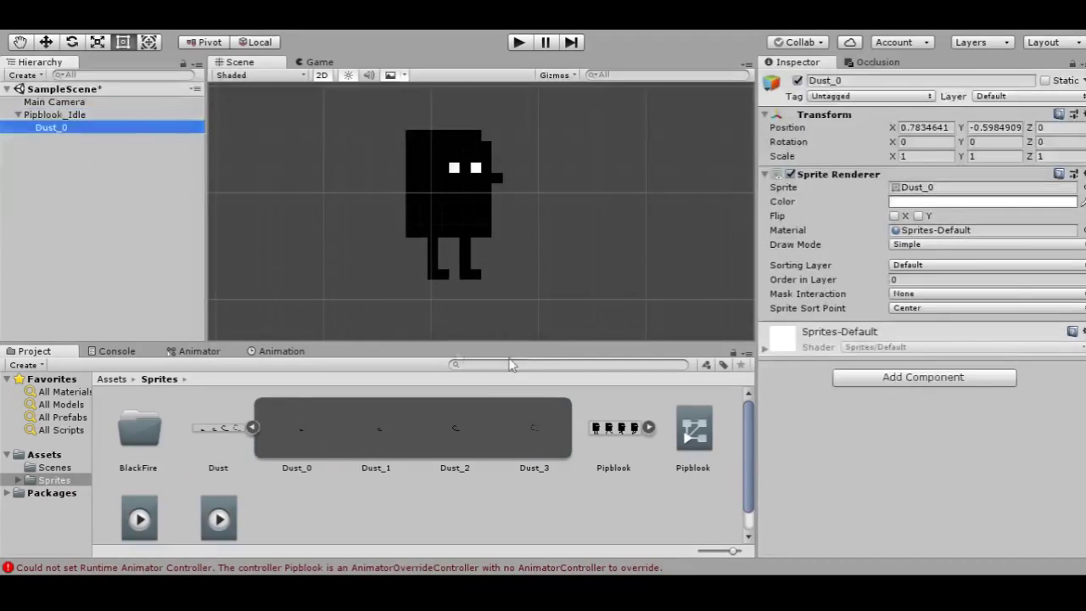
{"action": "scroll", "coordinate": [432, 210], "scroll_direction": "up", "scroll_amount": 2}
{"action": "scroll", "coordinate": [430, 204], "scroll_direction": "down", "scroll_amount": 3}
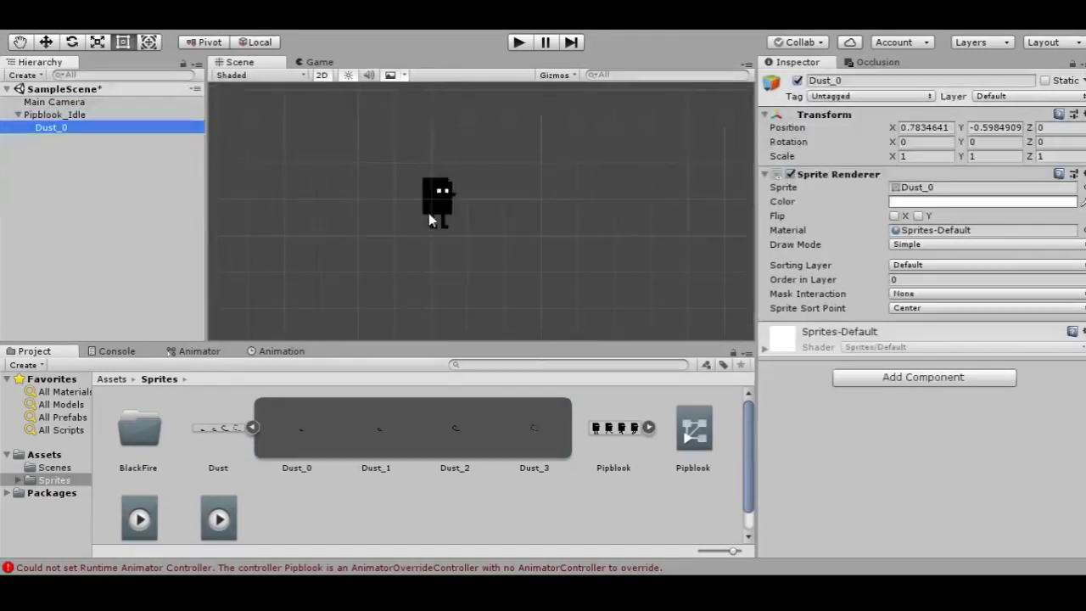
{"action": "scroll", "coordinate": [428, 213], "scroll_direction": "up", "scroll_amount": 1}
- Zero Dust_0's position, then place it at X -0.08, Y -0.04 behind the feet
{"action": "left_click", "coordinate": [988, 128]}
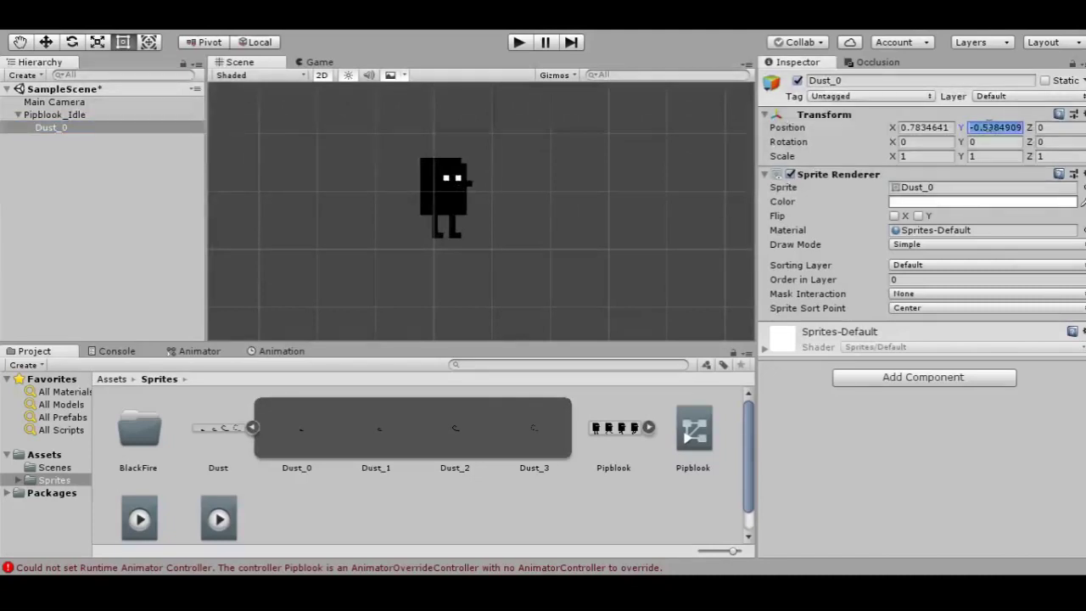
{"action": "type", "text": "0"}
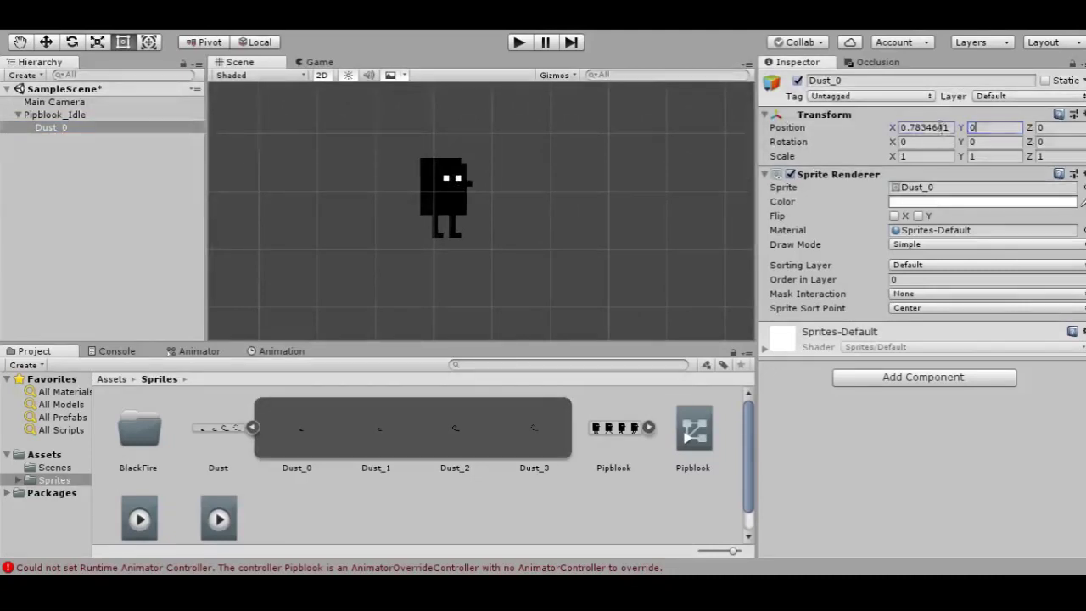
{"action": "left_click", "coordinate": [933, 127]}
{"action": "type", "text": "0"}
{"action": "left_click_drag", "start_coordinate": [456, 194], "coordinate": [414, 212]}
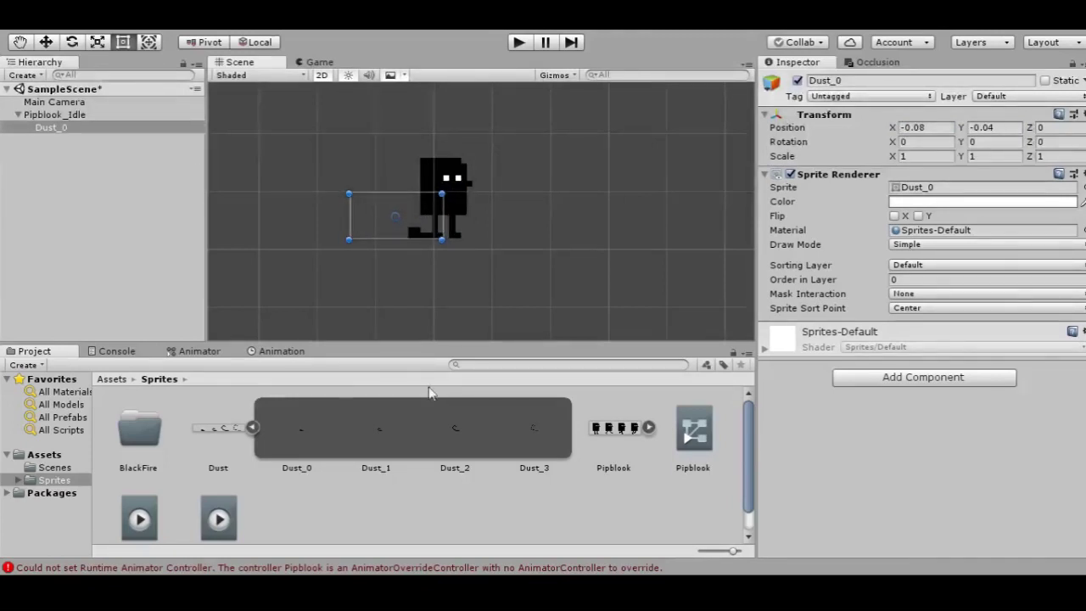
{"action": "left_click", "coordinate": [116, 351]}
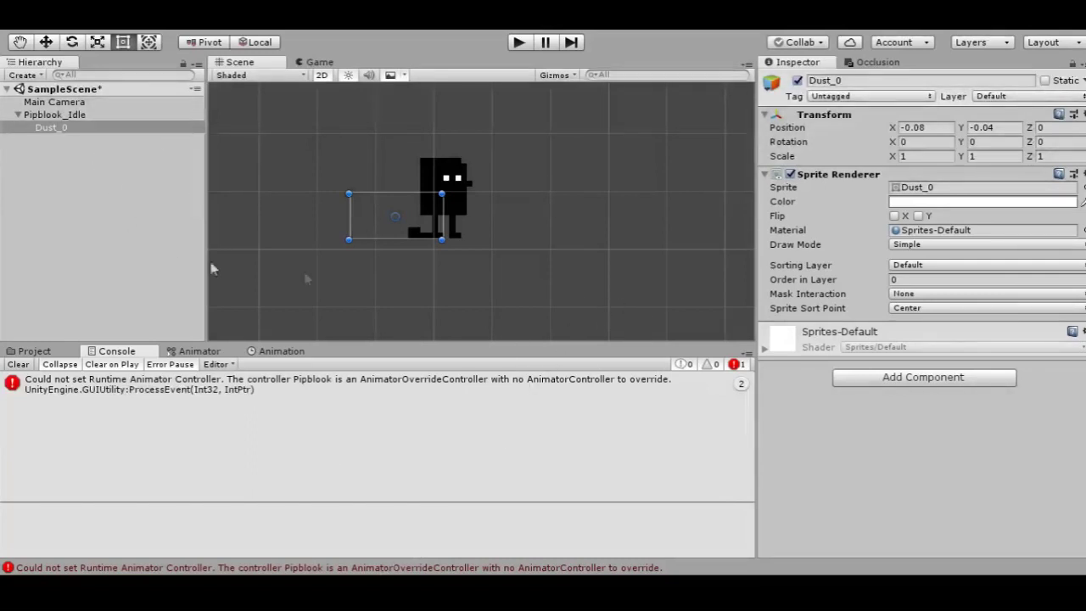
- Switch from the Animator graph to the PipblookRun Animation timeline with its keyframes
{"action": "left_click", "coordinate": [193, 354]}
{"action": "left_click", "coordinate": [282, 353]}
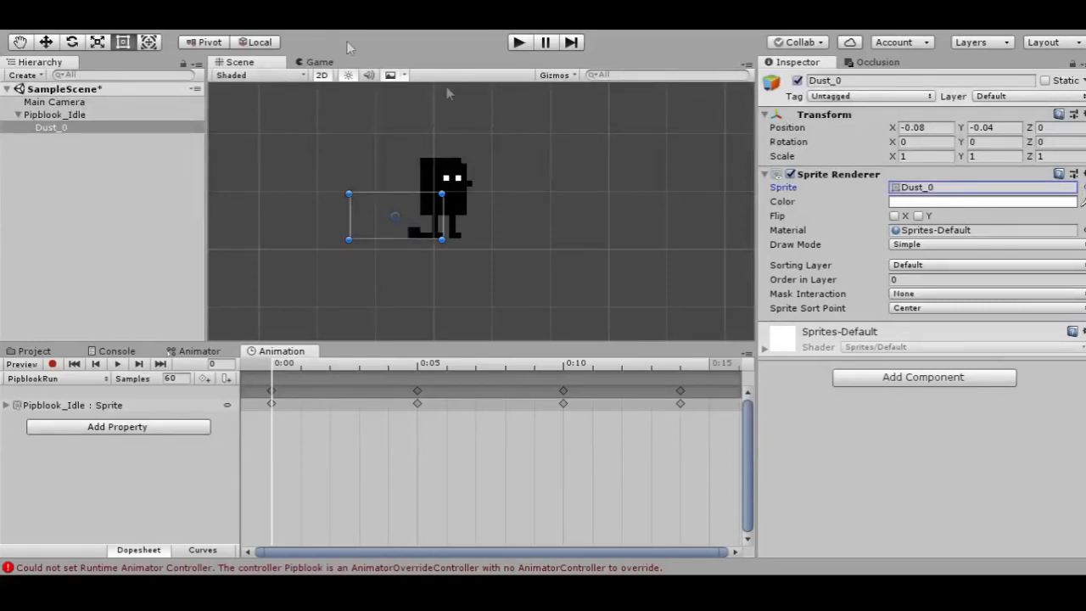
- In record mode, key Dust_0's Sprite to successive dust frames at frames 0, 5 and 10
{"action": "left_click", "coordinate": [52, 363]}
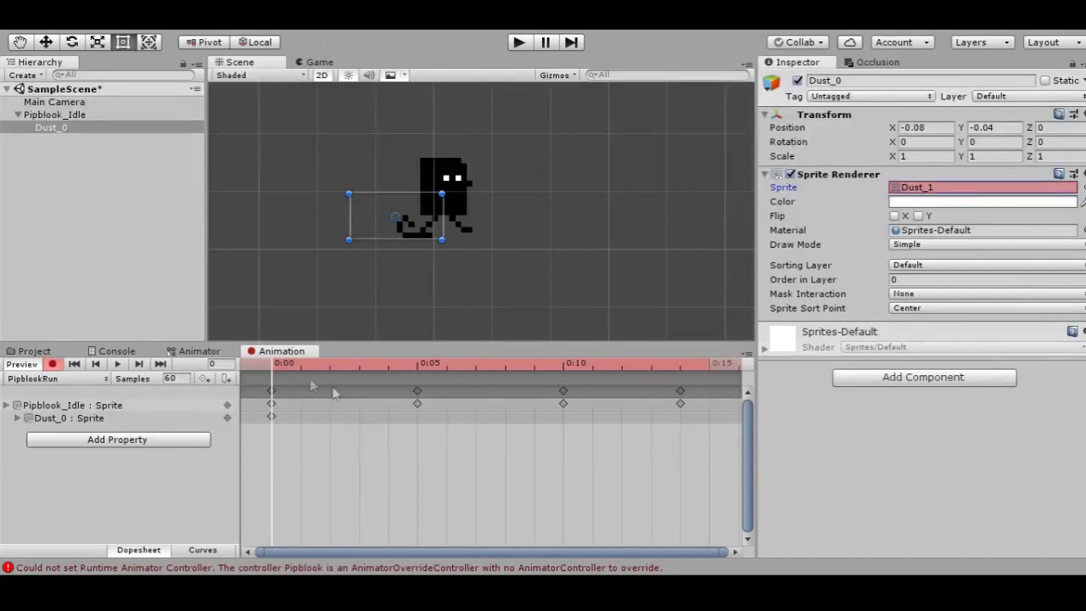
{"action": "left_click_drag", "start_coordinate": [274, 365], "coordinate": [415, 382]}
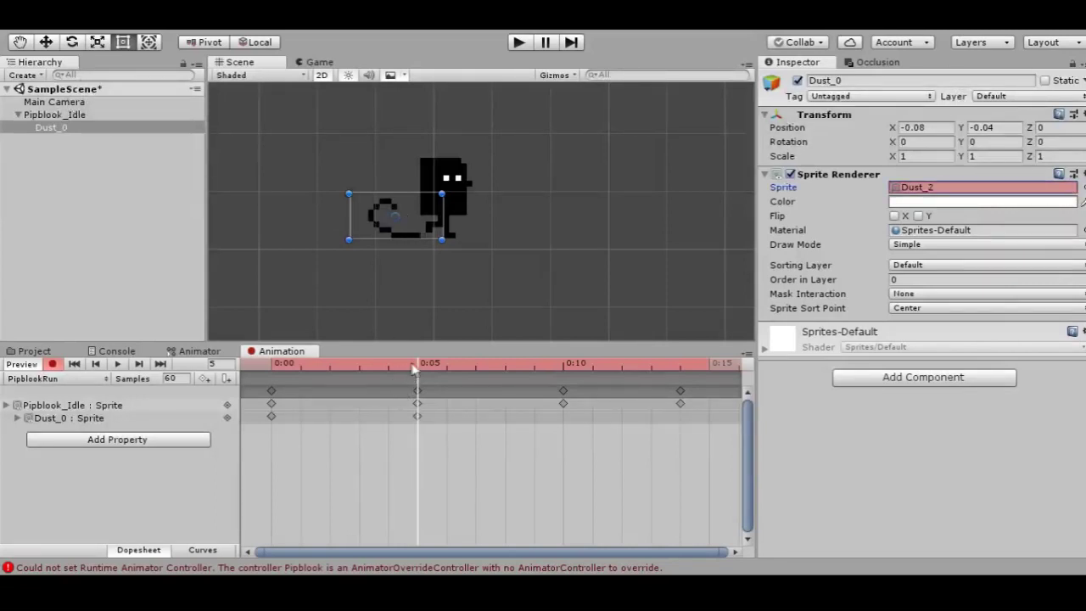
{"action": "left_click_drag", "start_coordinate": [419, 367], "coordinate": [570, 362]}
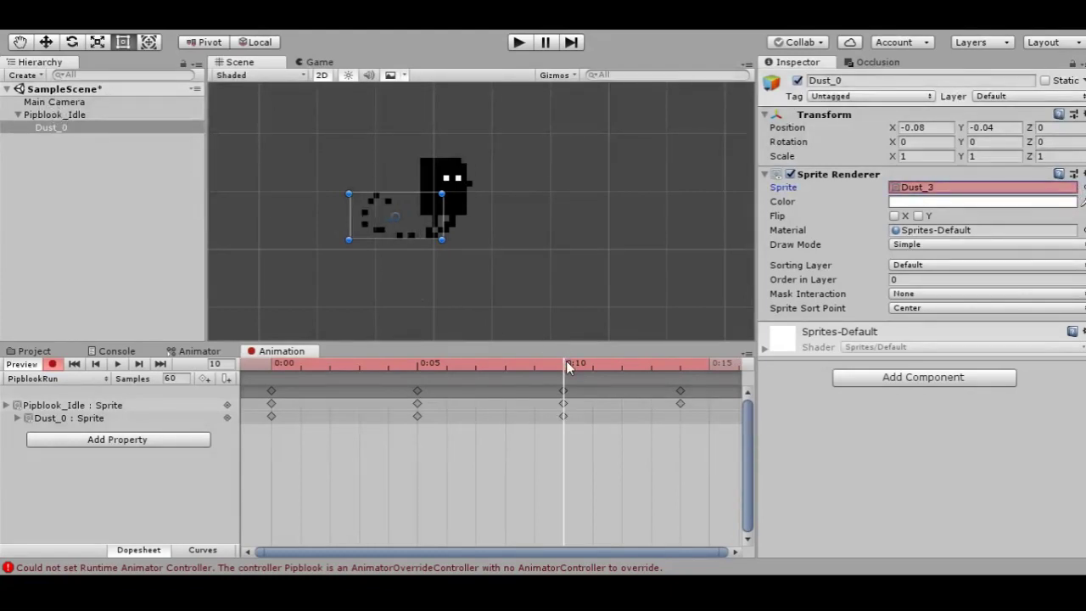
{"action": "left_click_drag", "start_coordinate": [566, 361], "coordinate": [373, 371]}
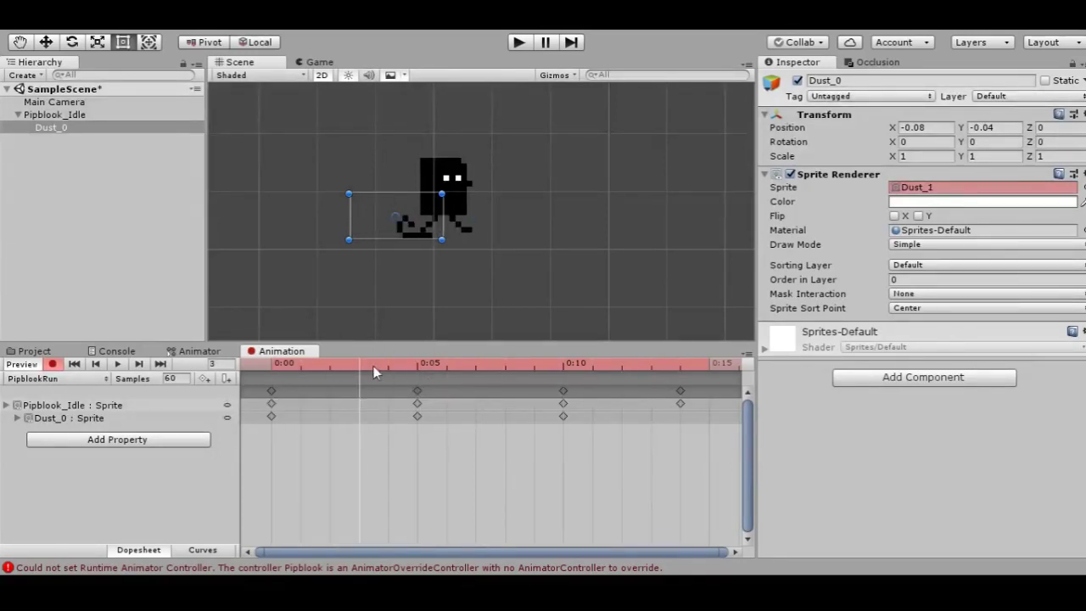
- Move the dust keys from frames 5 and 10 to frames 3 and 6, then preview
{"action": "left_click_drag", "start_coordinate": [417, 416], "coordinate": [360, 417]}
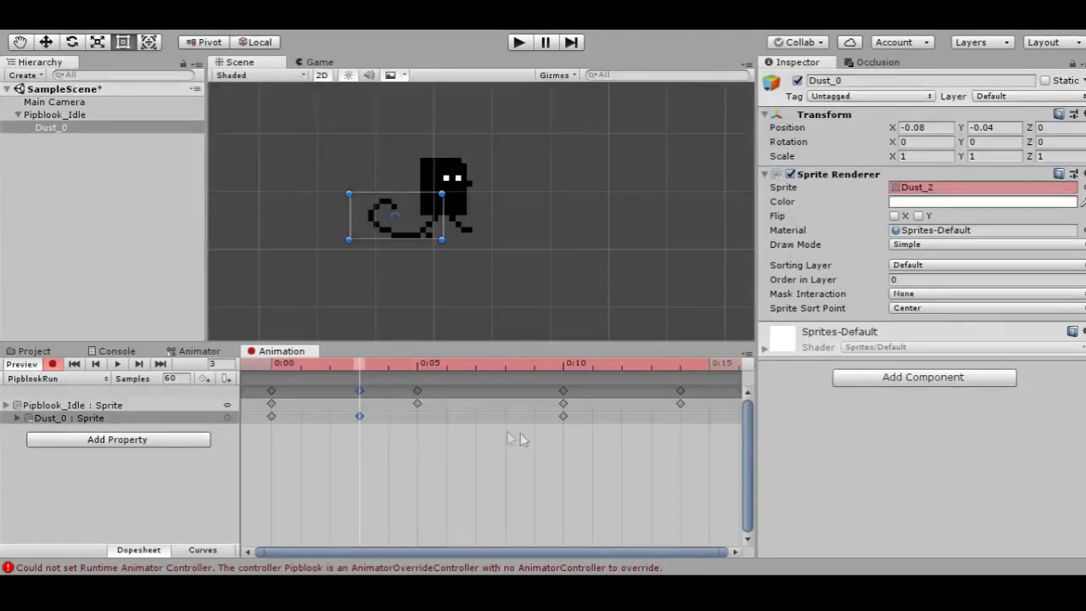
{"action": "left_click_drag", "start_coordinate": [563, 415], "coordinate": [443, 415]}
{"action": "left_click_drag", "start_coordinate": [367, 364], "coordinate": [536, 374]}
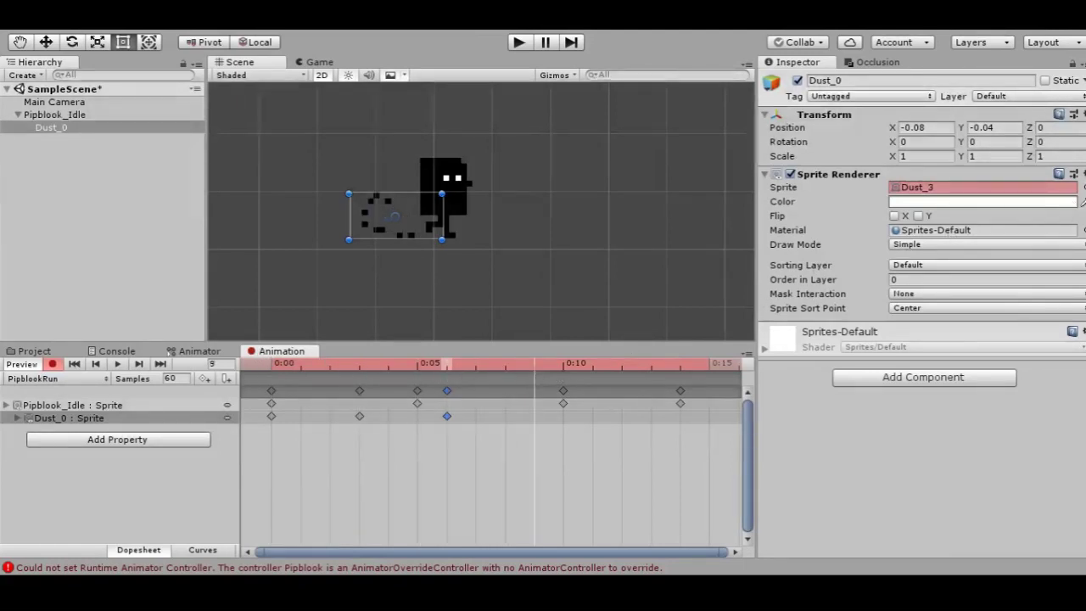
- Scrub through frames 3, 6, 9 and 12, keying Dust_3 at frame 9, then return to frame 0
{"action": "left_click", "coordinate": [359, 416]}
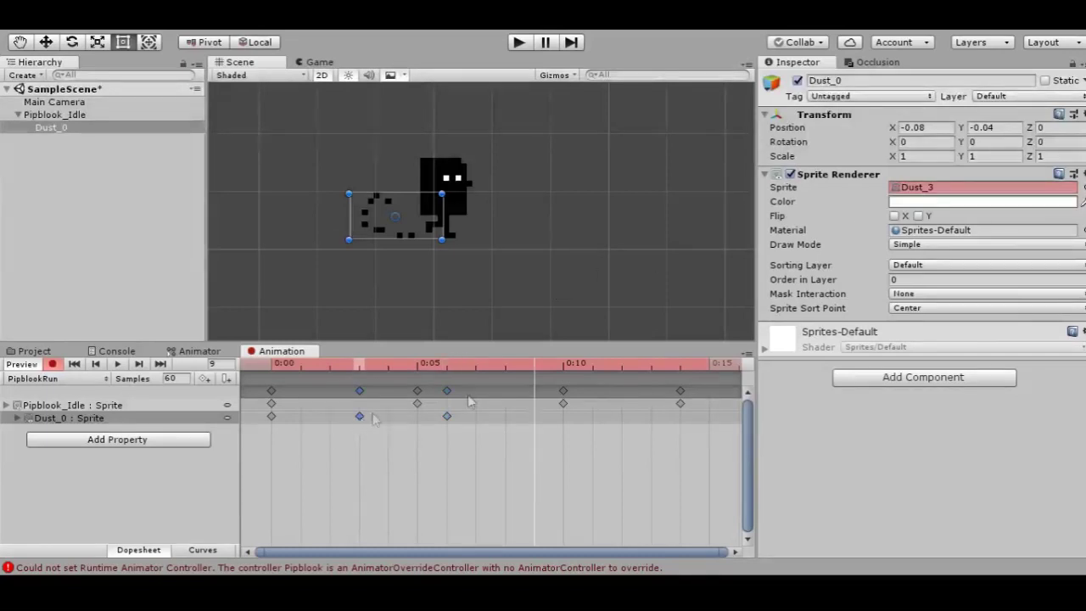
{"action": "left_click_drag", "start_coordinate": [359, 365], "coordinate": [264, 363]}
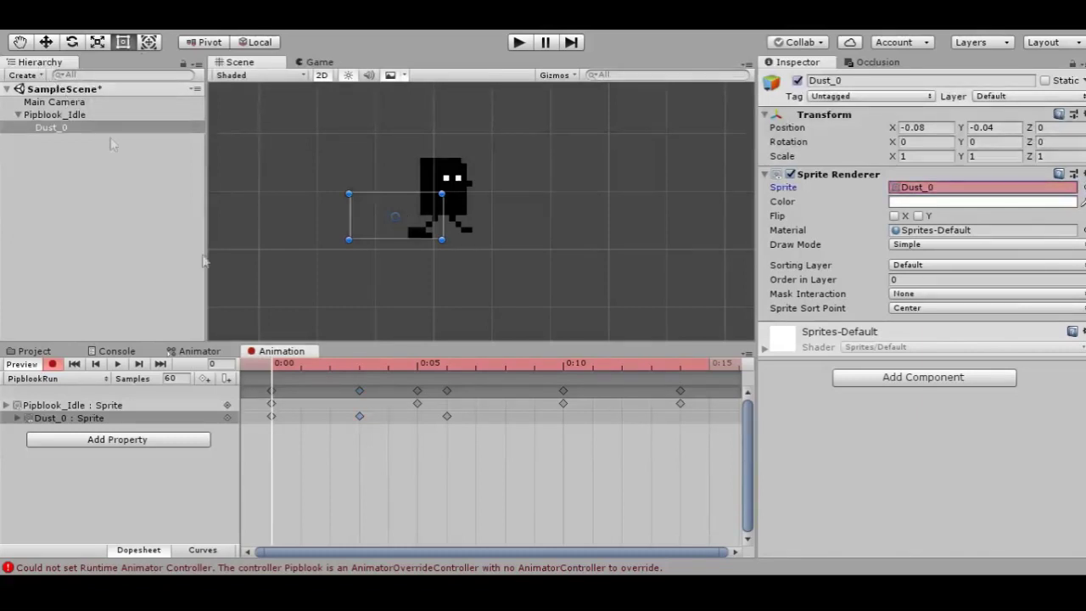
{"action": "left_click_drag", "start_coordinate": [274, 363], "coordinate": [359, 366]}
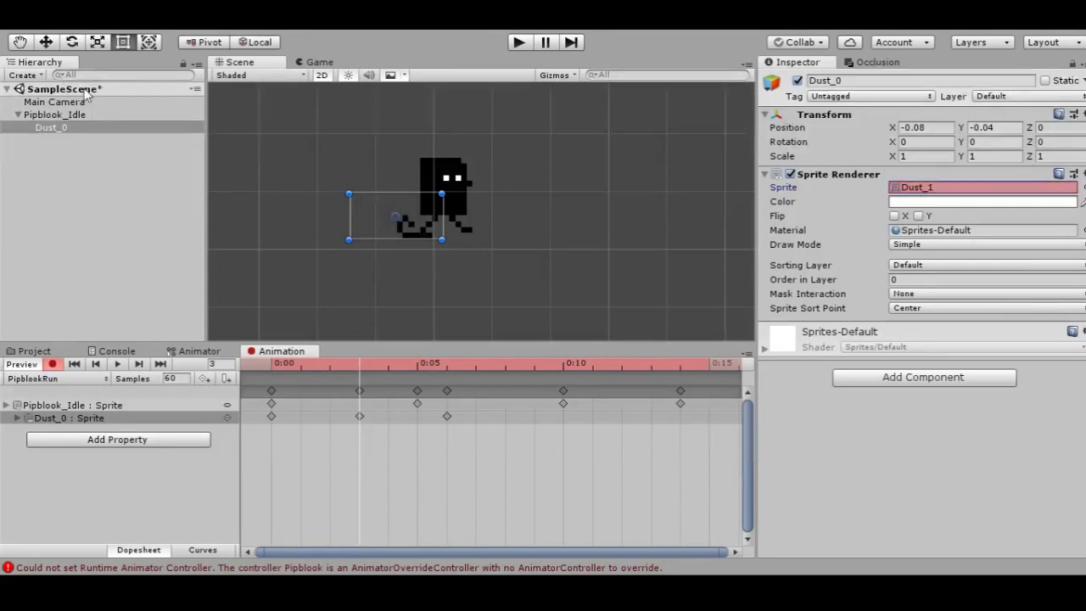
{"action": "left_click_drag", "start_coordinate": [362, 365], "coordinate": [442, 376]}
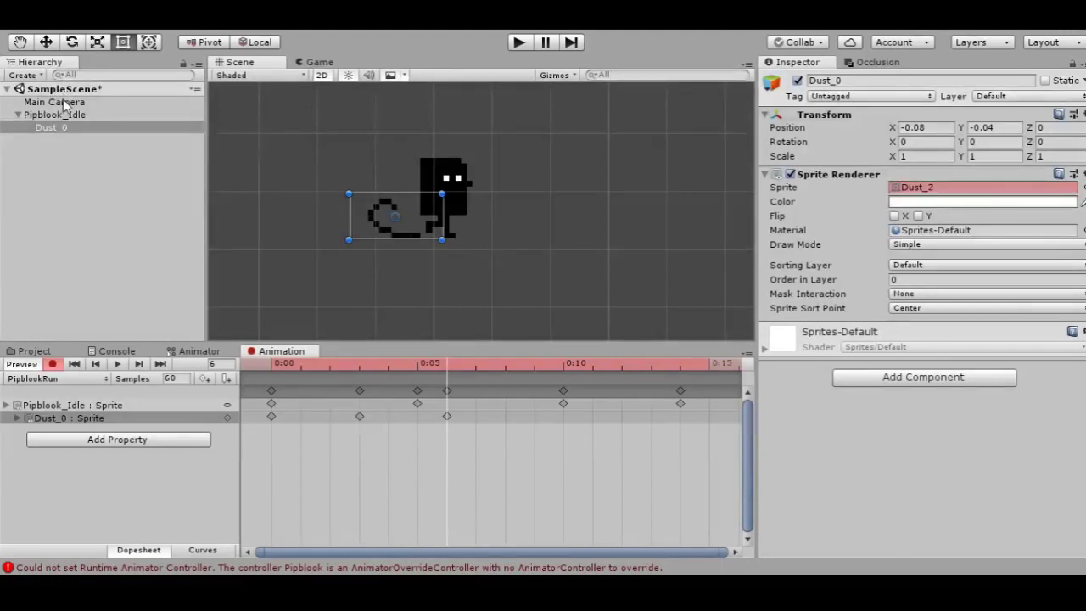
{"action": "left_click_drag", "start_coordinate": [450, 364], "coordinate": [534, 363]}
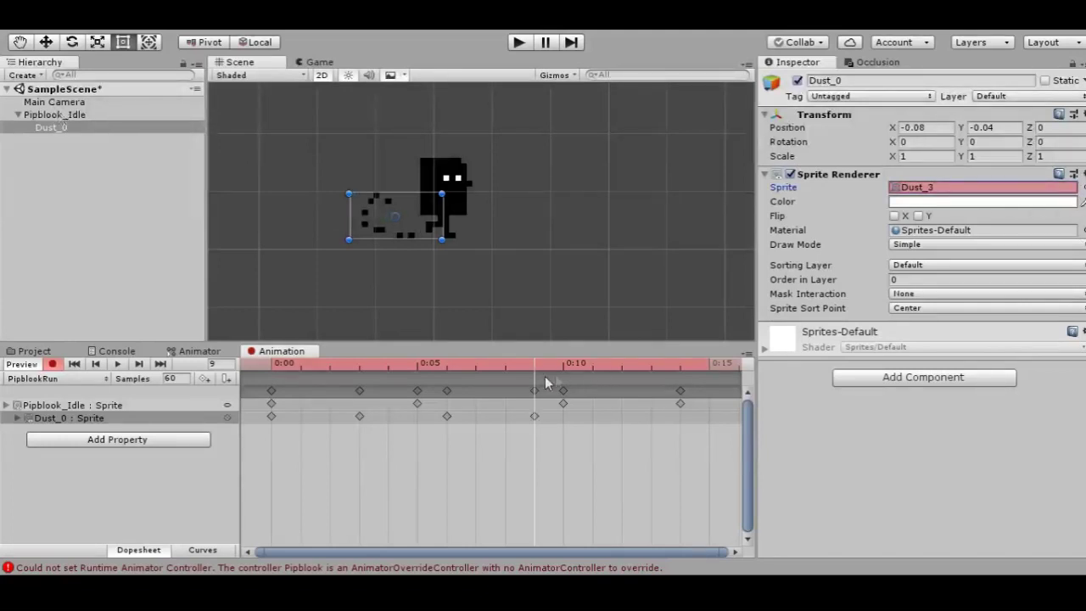
{"action": "left_click_drag", "start_coordinate": [538, 364], "coordinate": [616, 356]}
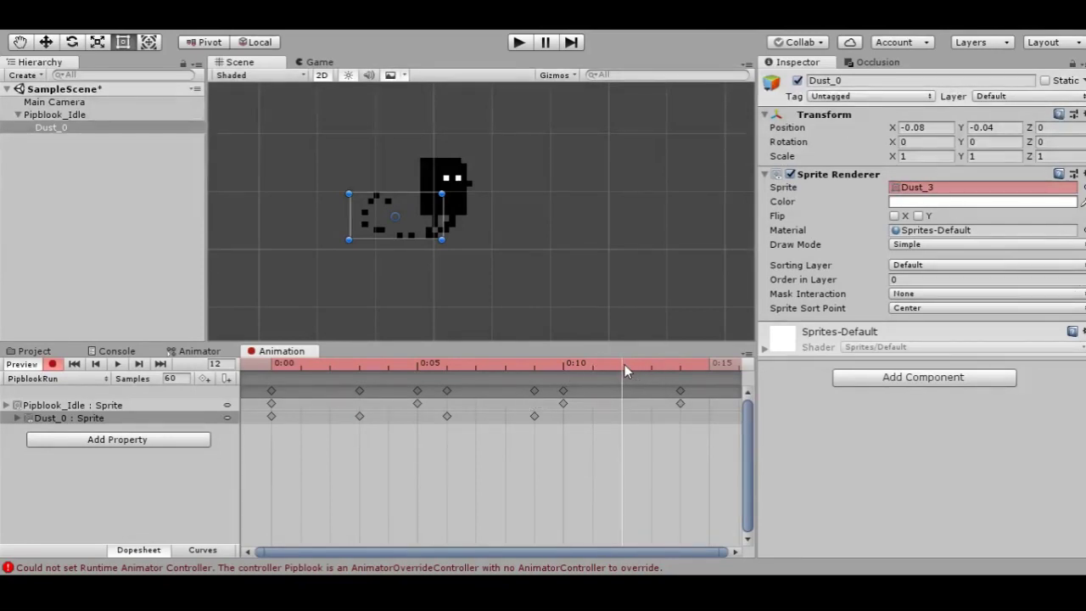
{"action": "left_click_drag", "start_coordinate": [623, 362], "coordinate": [280, 364]}
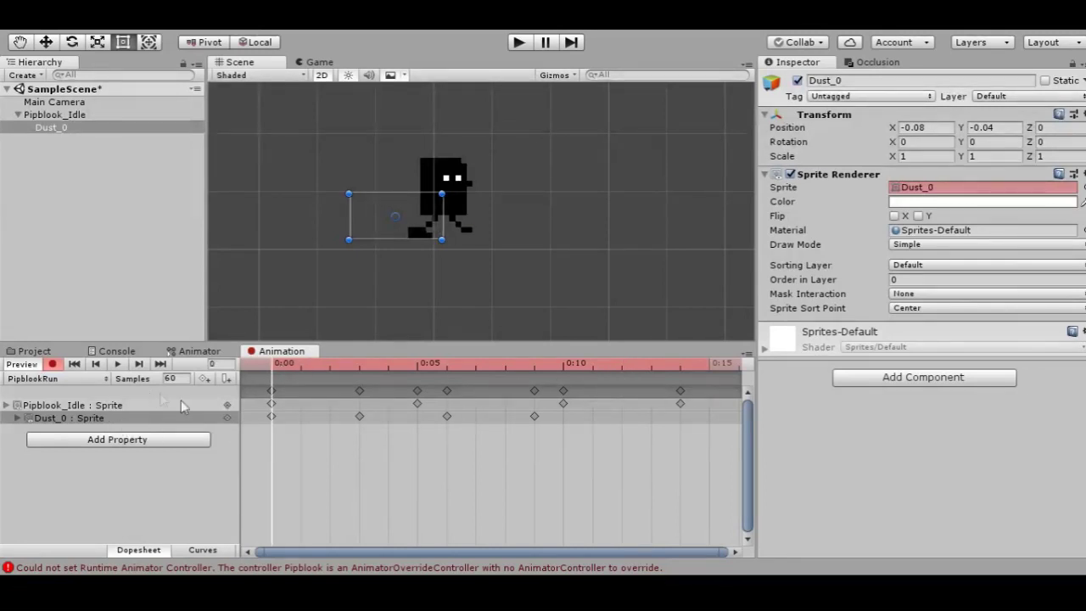
- Key Dust_0 active at frame 0 and inactive at frame 12, then play the preview
{"action": "left_click", "coordinate": [797, 81]}
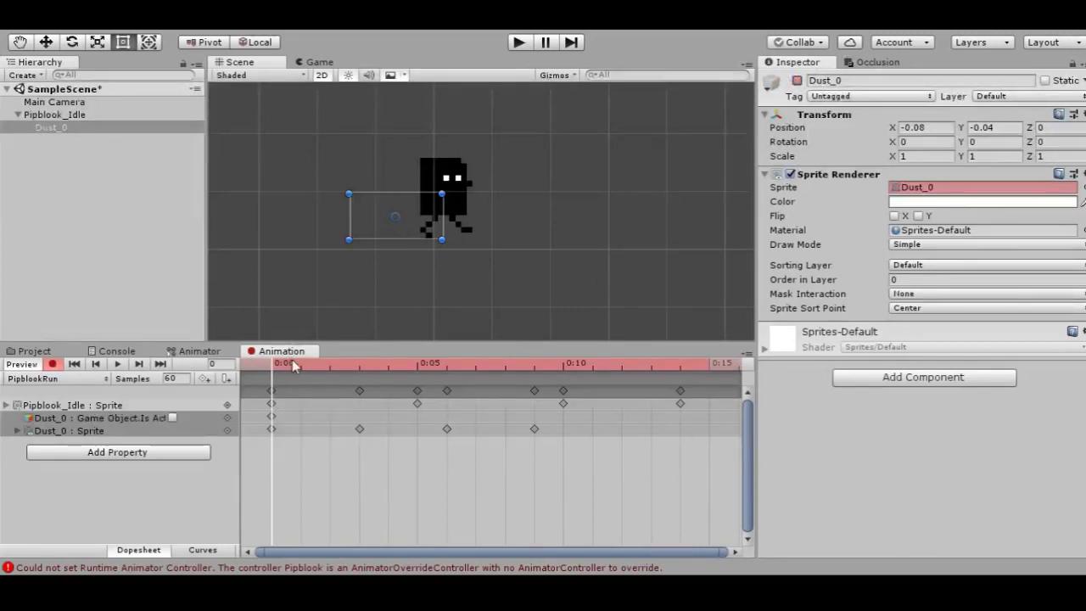
{"action": "left_click_drag", "start_coordinate": [276, 366], "coordinate": [280, 337]}
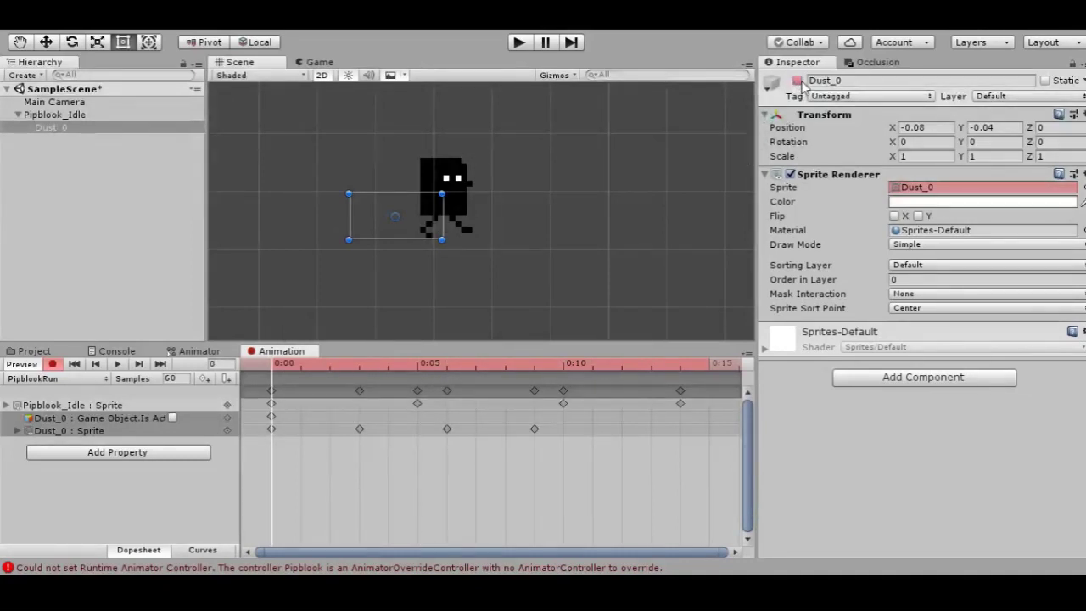
{"action": "left_click_drag", "start_coordinate": [283, 368], "coordinate": [624, 373]}
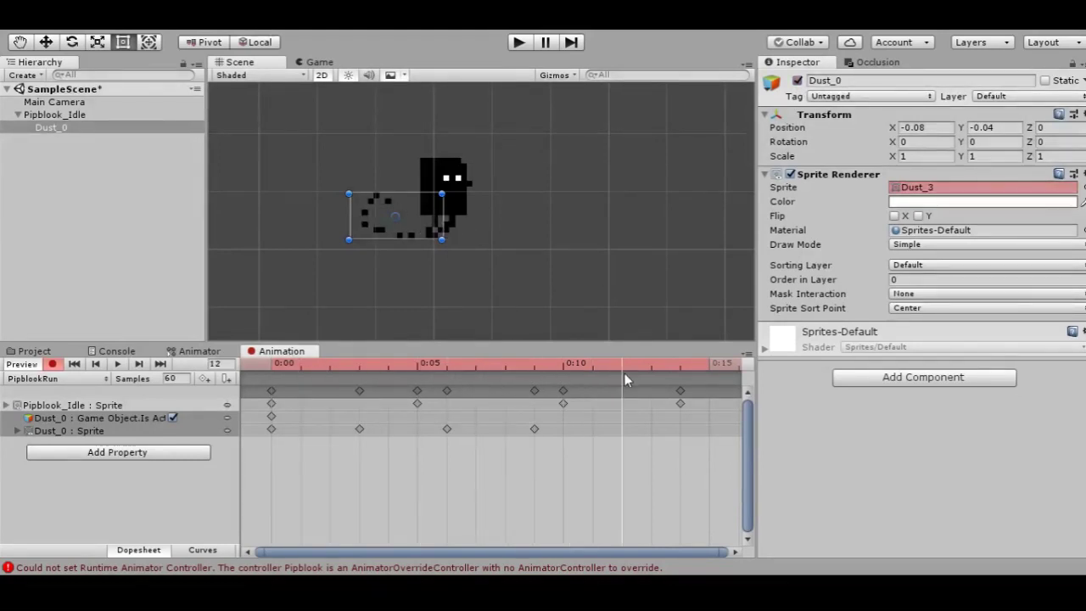
{"action": "left_click", "coordinate": [796, 79]}
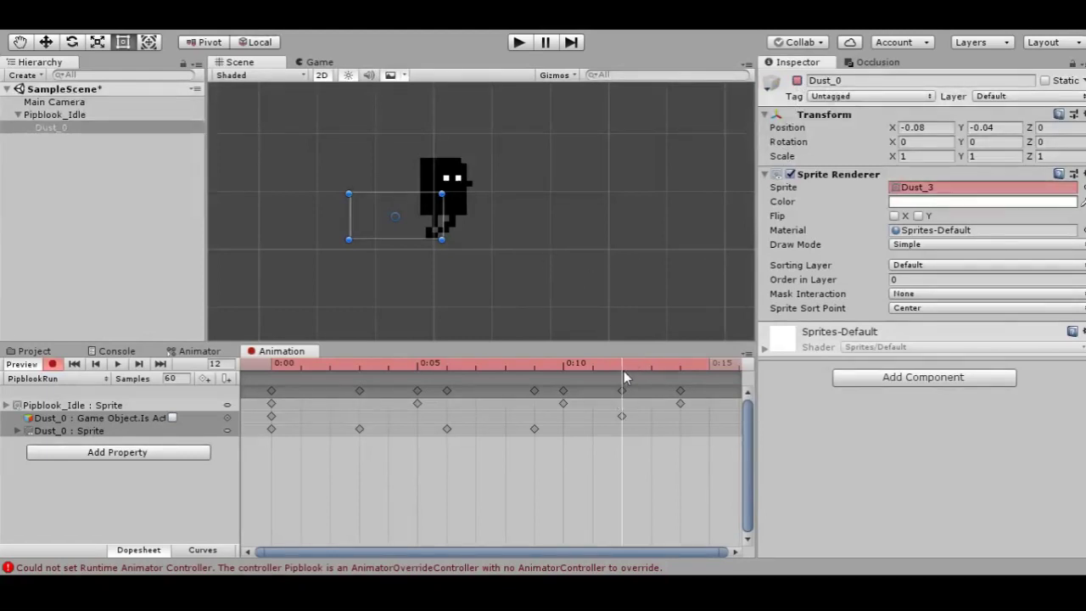
{"action": "left_click_drag", "start_coordinate": [623, 369], "coordinate": [273, 327]}
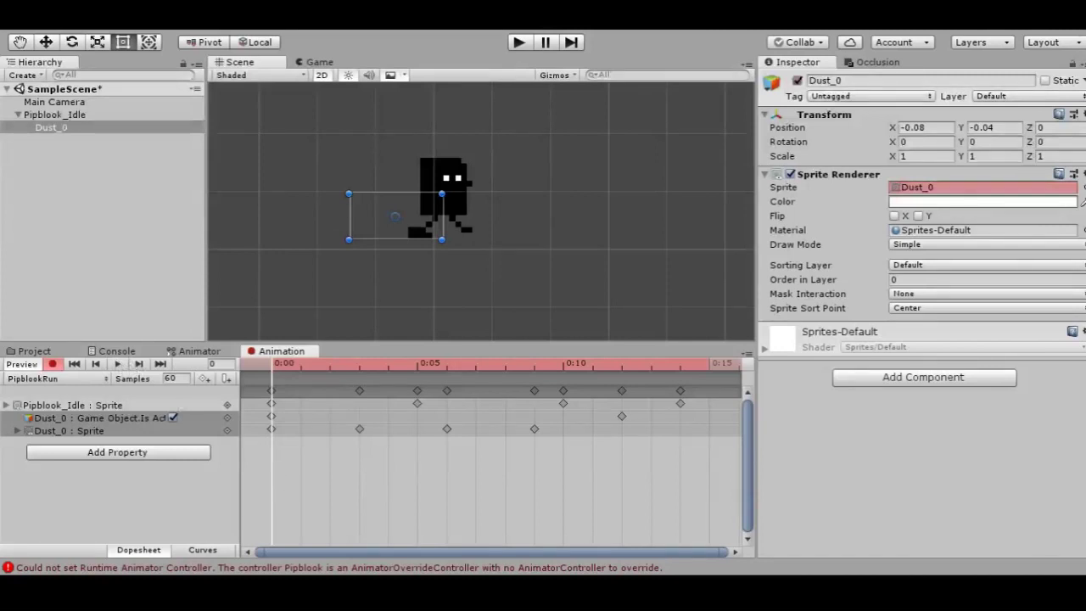
{"action": "left_click", "coordinate": [119, 364]}
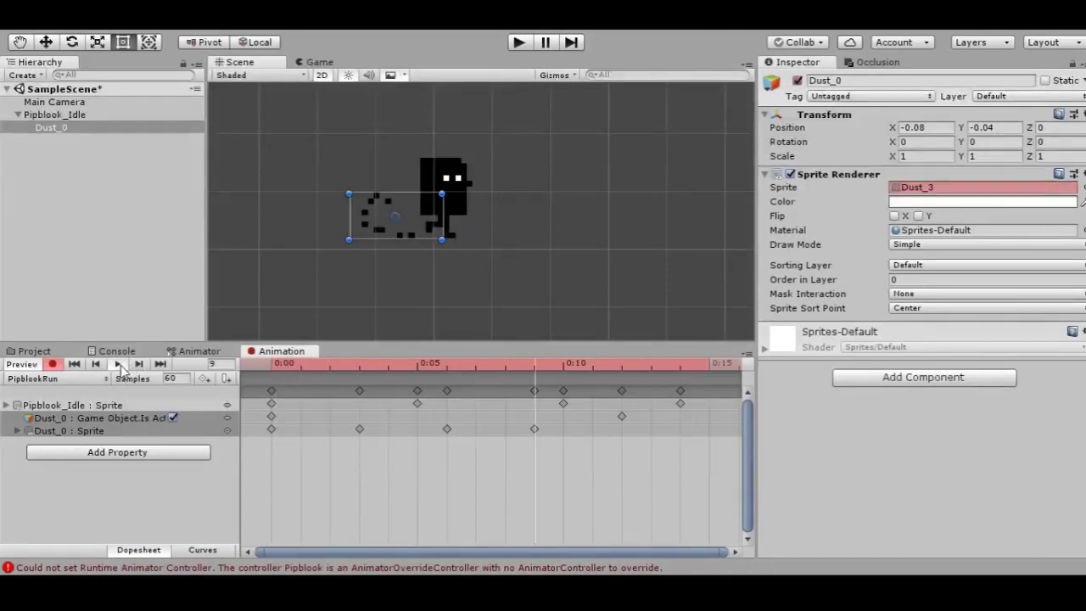